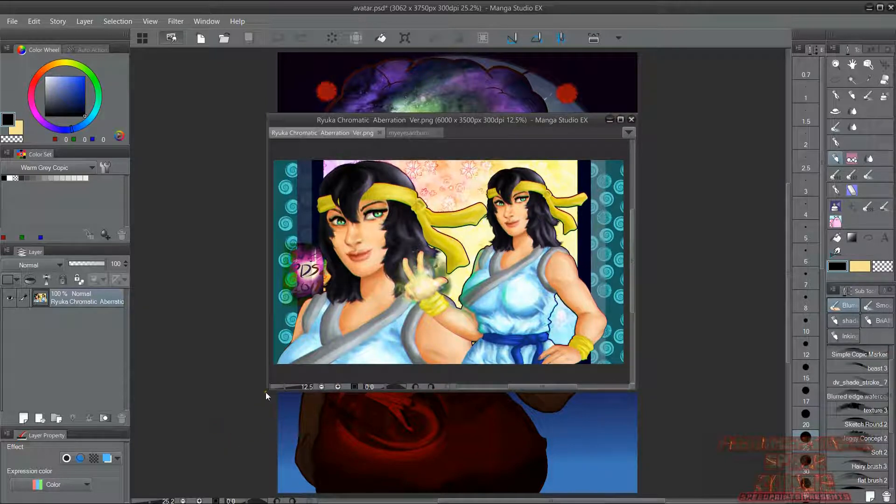
- Enlarge the floating Ryuka Chromatic Aberration Ver.png window and examine the artwork at zoom levels from 12.5% to 33.3%
{"action": "left_click_drag", "start_coordinate": [267, 389], "coordinate": [206, 462]}
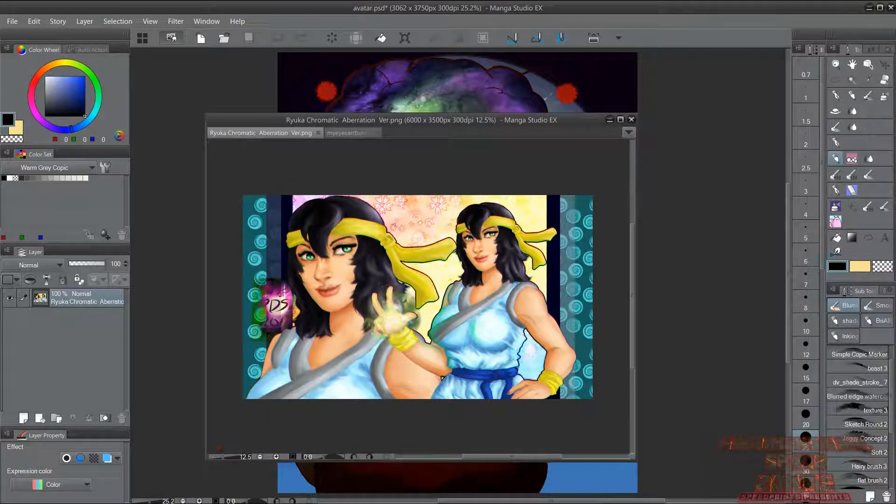
{"action": "left_click", "coordinate": [276, 456]}
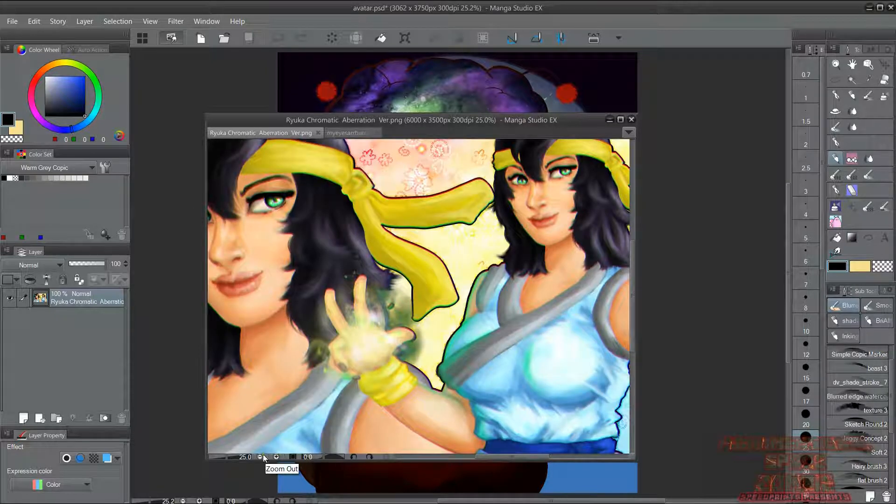
{"action": "left_click", "coordinate": [260, 456]}
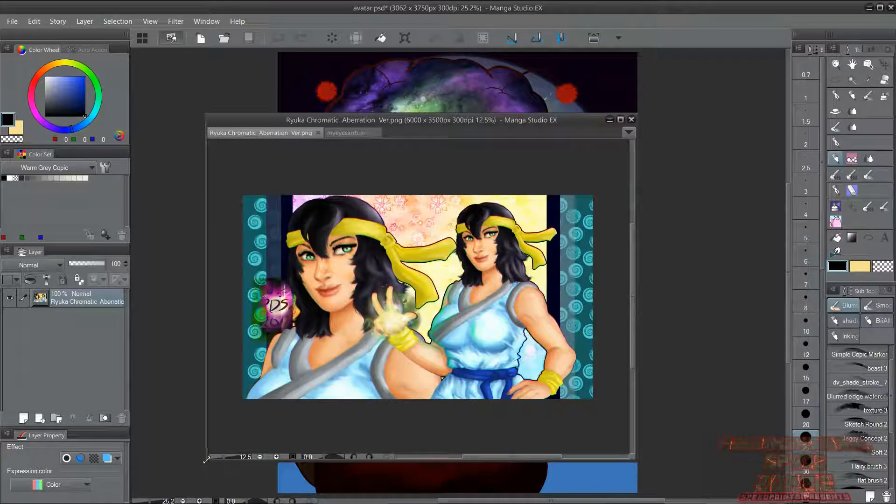
{"action": "left_click_drag", "start_coordinate": [207, 461], "coordinate": [197, 466]}
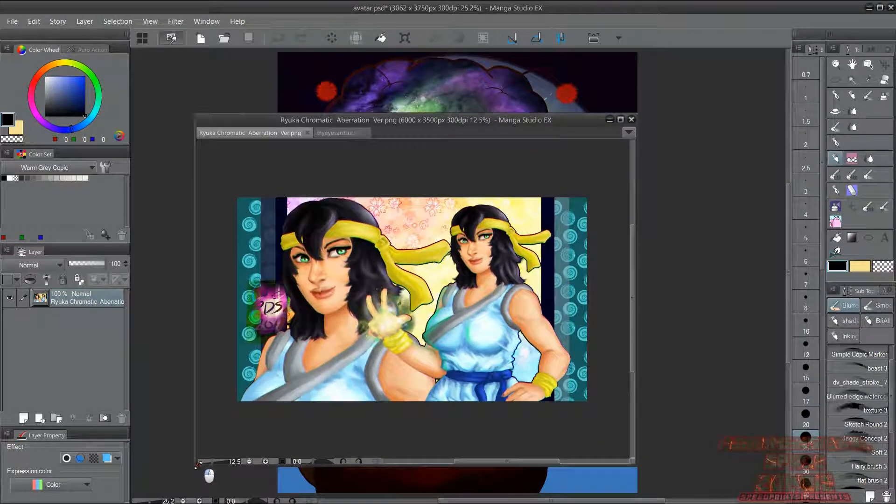
{"action": "left_click", "coordinate": [265, 461]}
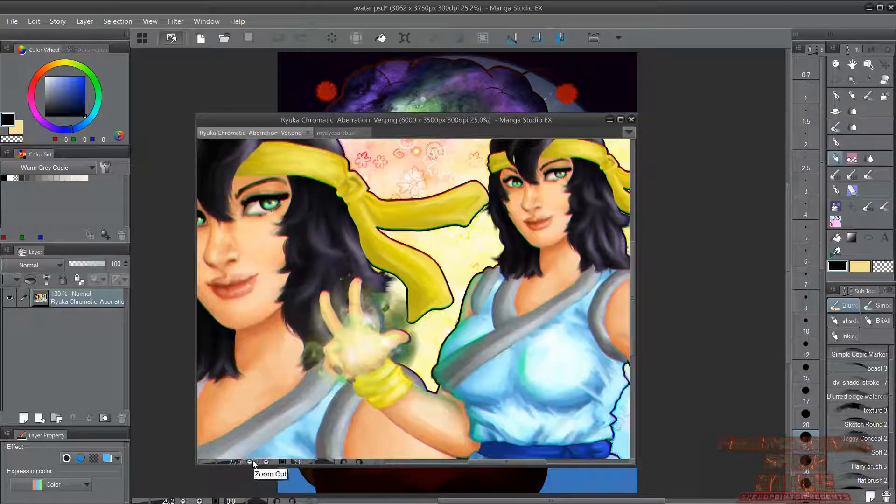
{"action": "left_click", "coordinate": [250, 462]}
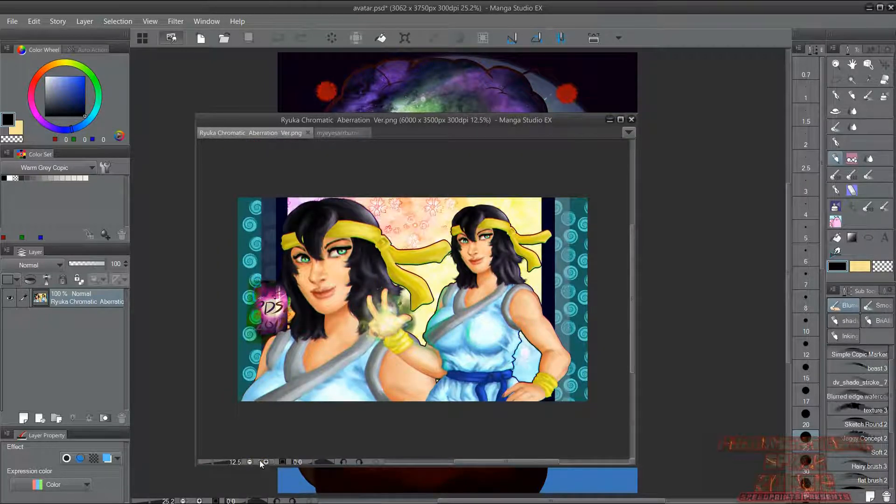
{"action": "left_click", "coordinate": [265, 461]}
{"action": "left_click", "coordinate": [250, 462]}
{"action": "left_click", "coordinate": [266, 462]}
{"action": "left_click", "coordinate": [266, 462]}
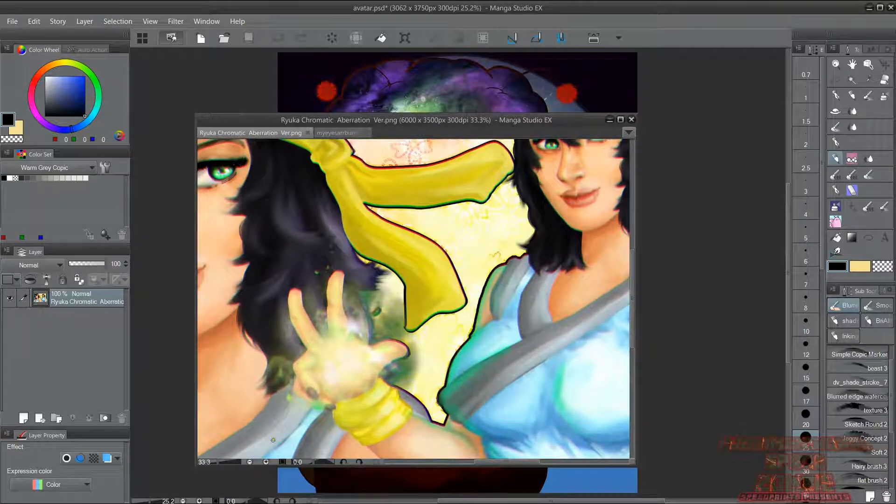
- Maximize the Ryuka image window and examine the colour fringing on the large face and the second figure's outlines up to 66.7% zoom
{"action": "left_click_drag", "start_coordinate": [509, 461], "coordinate": [459, 463]}
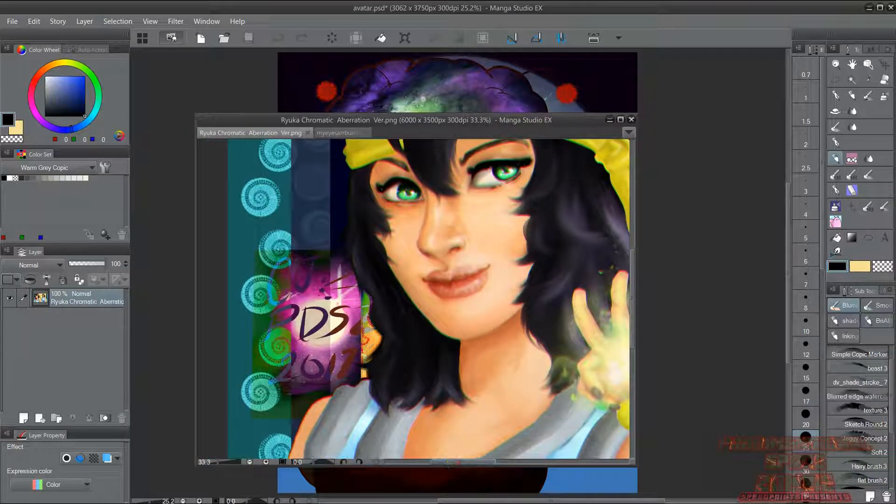
{"action": "left_click", "coordinate": [266, 461]}
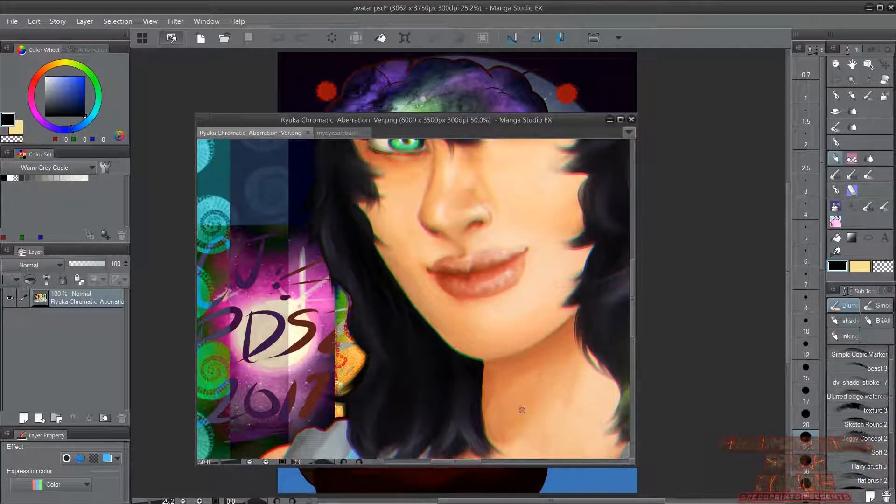
{"action": "double_click", "coordinate": [479, 121]}
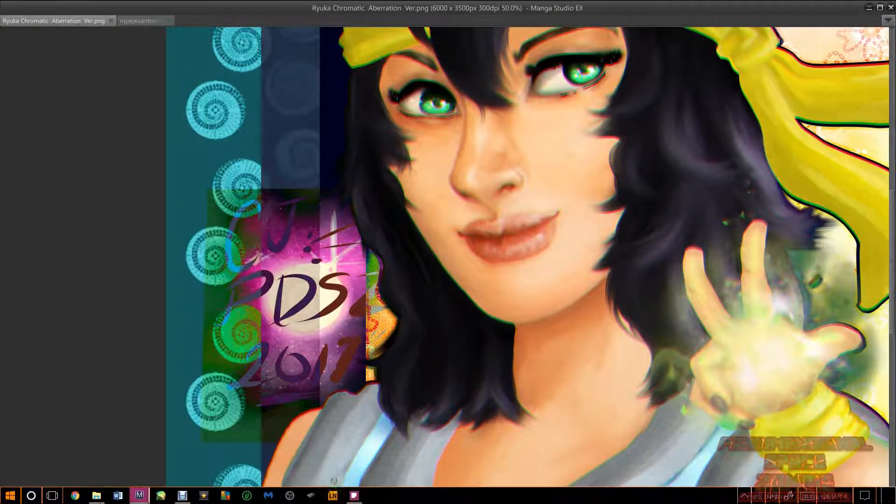
{"action": "left_click_drag", "start_coordinate": [351, 501], "coordinate": [531, 496]}
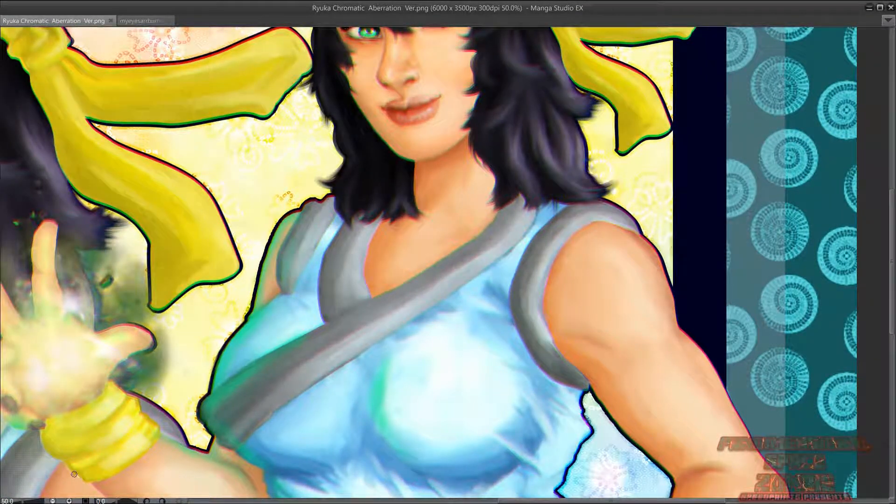
{"action": "left_click", "coordinate": [69, 501]}
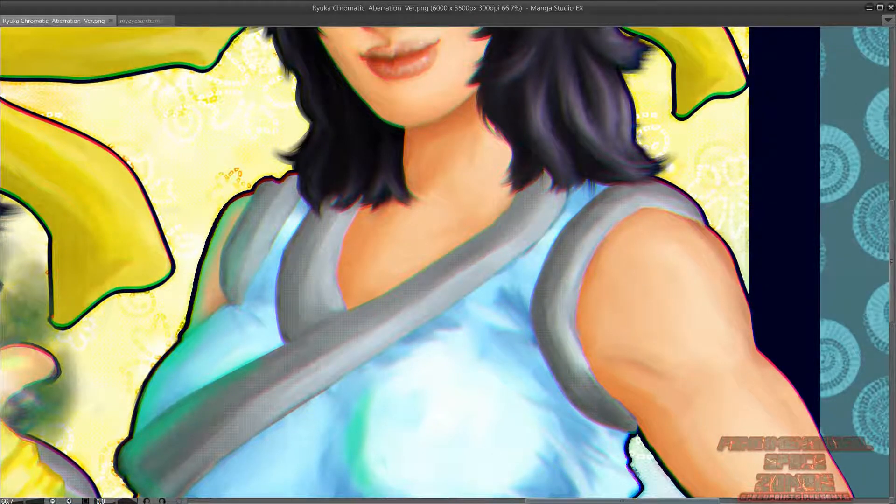
{"action": "left_click", "coordinate": [619, 413]}
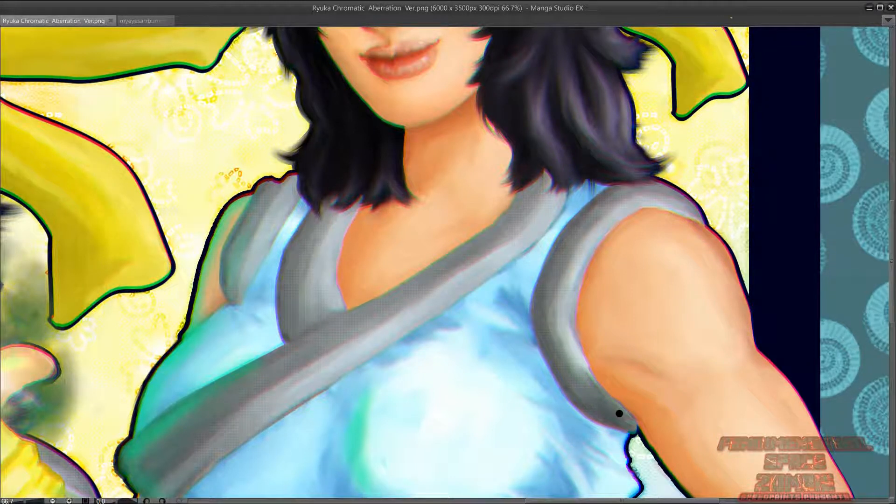
- Restore the Ryuka image to a floating window and widen it to show the second figure's shoulder
{"action": "double_click", "coordinate": [747, 9]}
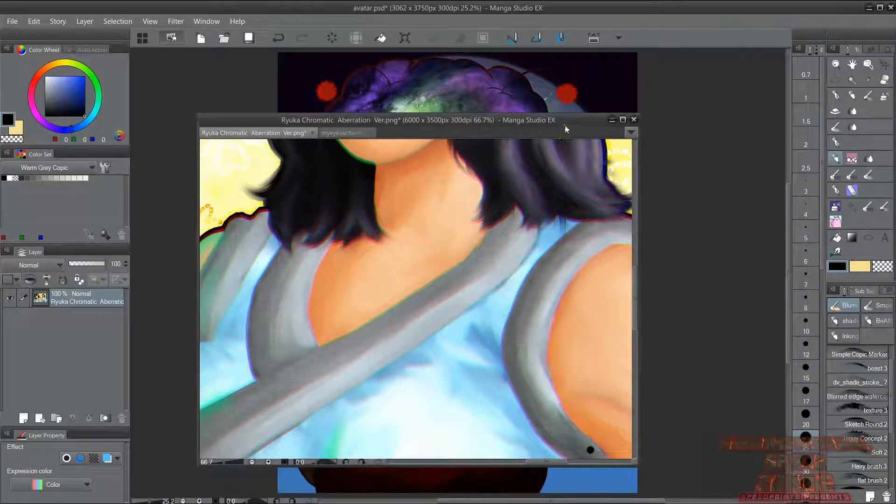
{"action": "left_click_drag", "start_coordinate": [637, 463], "coordinate": [748, 436]}
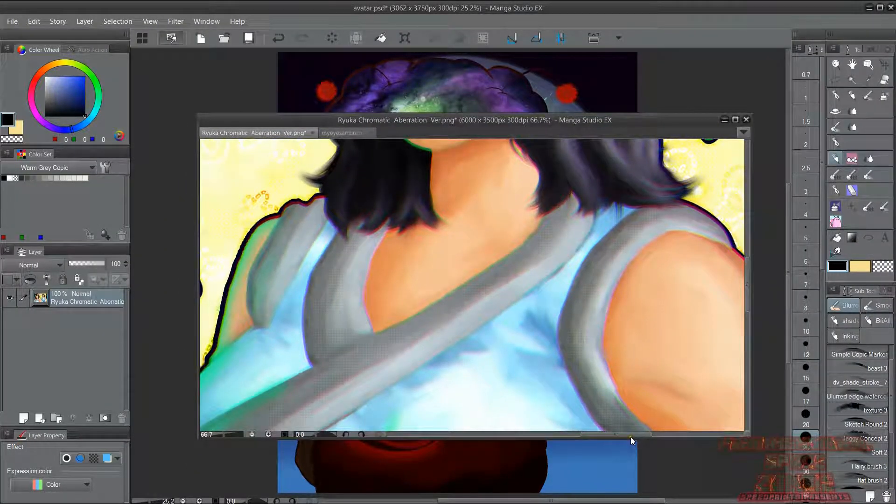
{"action": "left_click_drag", "start_coordinate": [631, 435], "coordinate": [645, 441]}
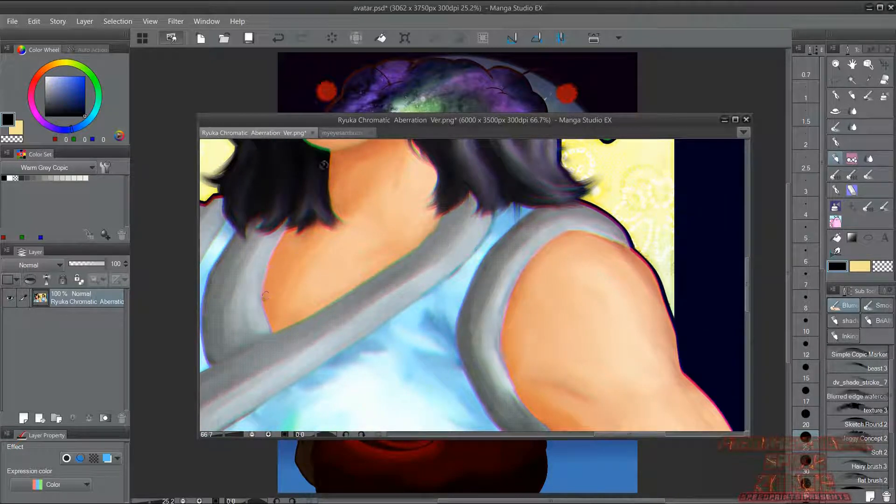
- Switch to myeyesarrburningjpg.jpg and examine the colour fringing on the figure's back and bead chain up to 100% zoom
{"action": "left_click", "coordinate": [341, 132]}
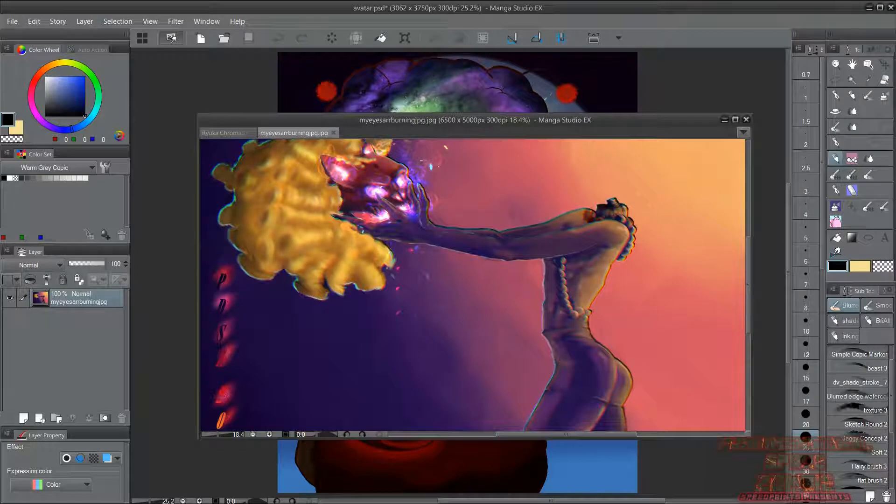
{"action": "left_click", "coordinate": [268, 434]}
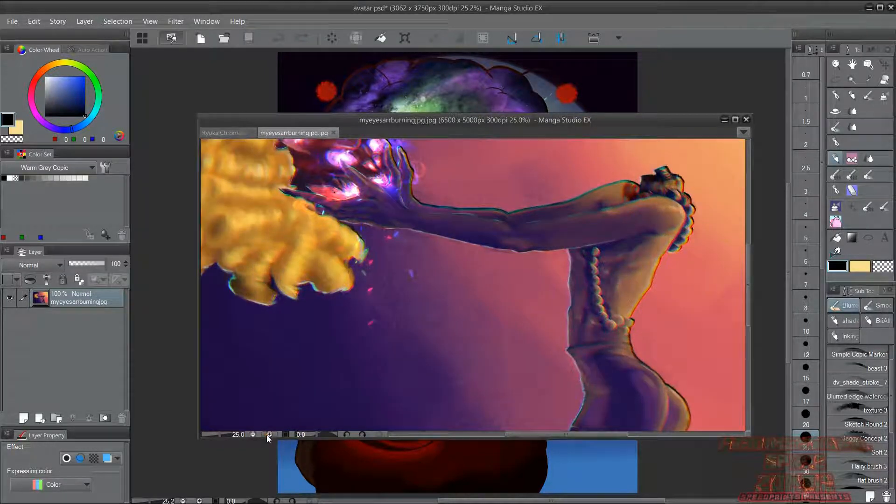
{"action": "left_click", "coordinate": [268, 434]}
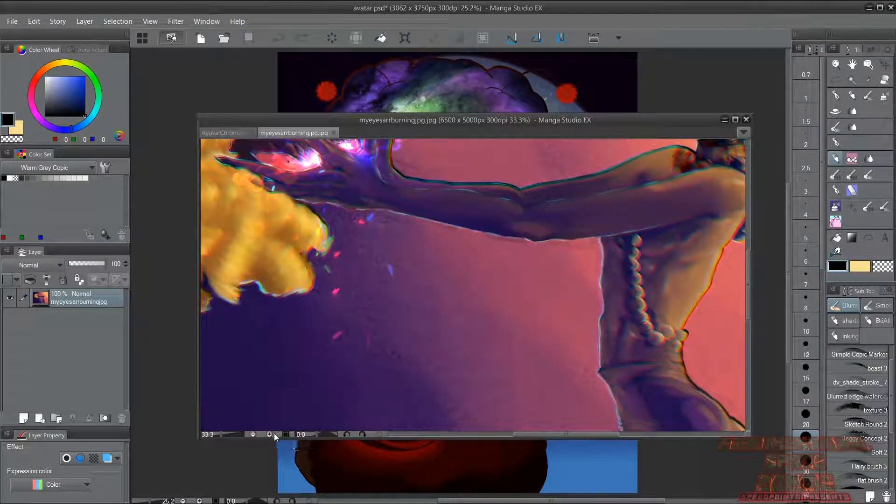
{"action": "left_click_drag", "start_coordinate": [562, 432], "coordinate": [601, 435]}
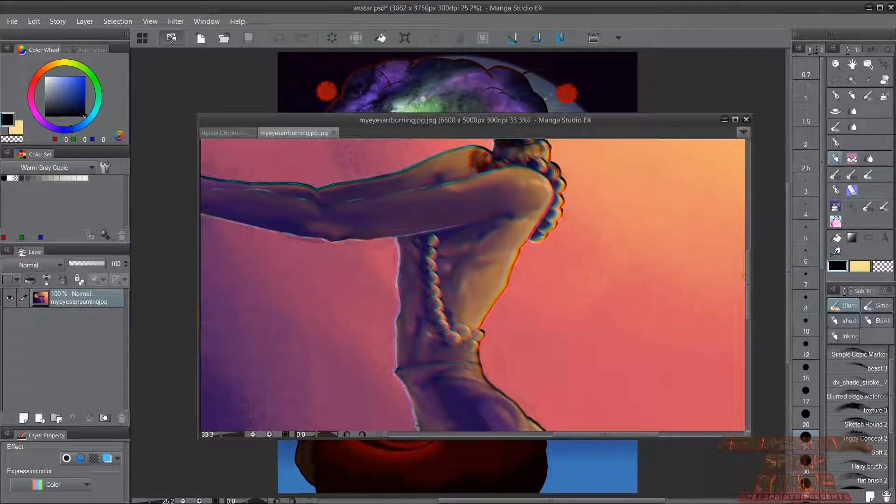
{"action": "left_click_drag", "start_coordinate": [749, 280], "coordinate": [750, 289]}
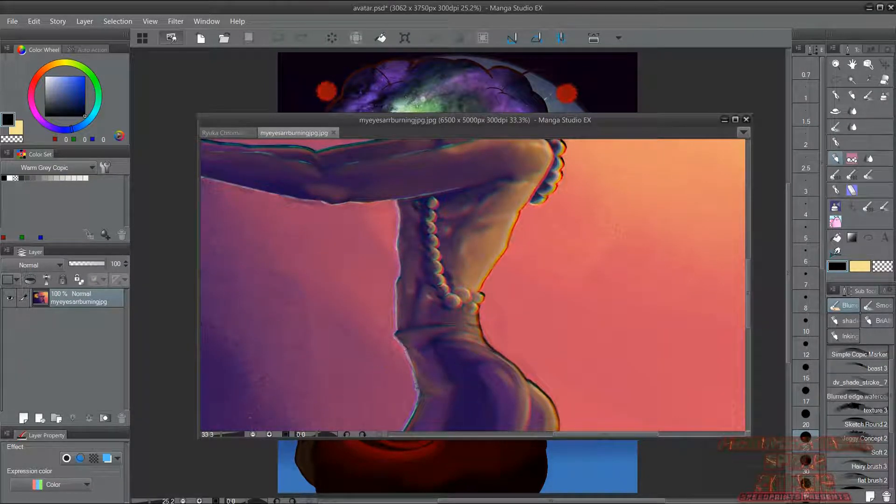
{"action": "left_click", "coordinate": [269, 435]}
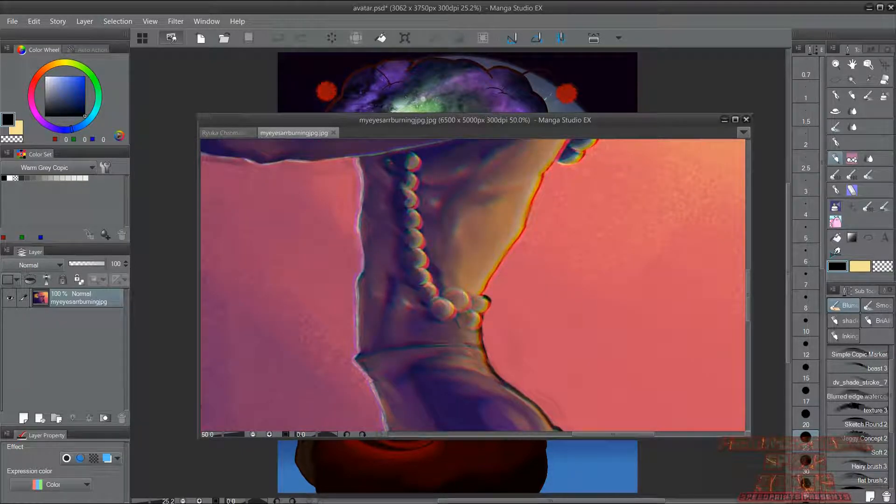
{"action": "left_click", "coordinate": [269, 434]}
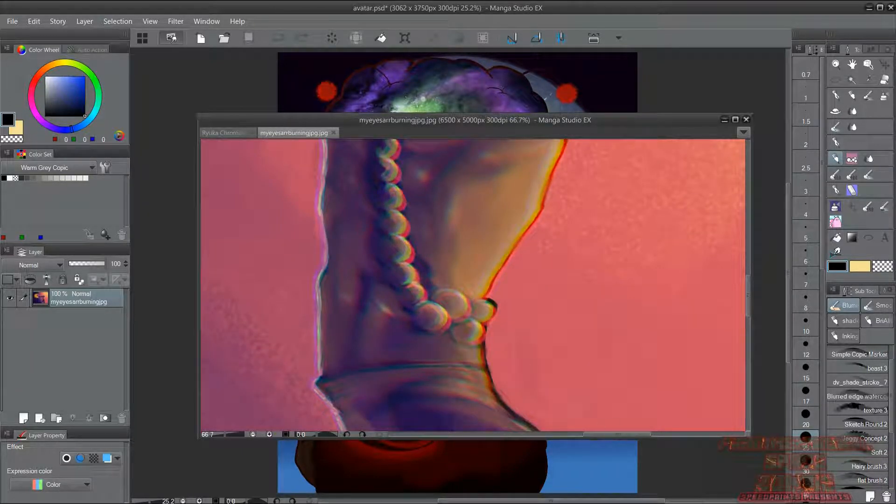
{"action": "mouse_move", "coordinate": [612, 435]}
{"action": "left_mouse_down"}
{"action": "mouse_move", "coordinate": [601, 435]}
{"action": "mouse_move", "coordinate": [623, 434]}
{"action": "left_mouse_up"}
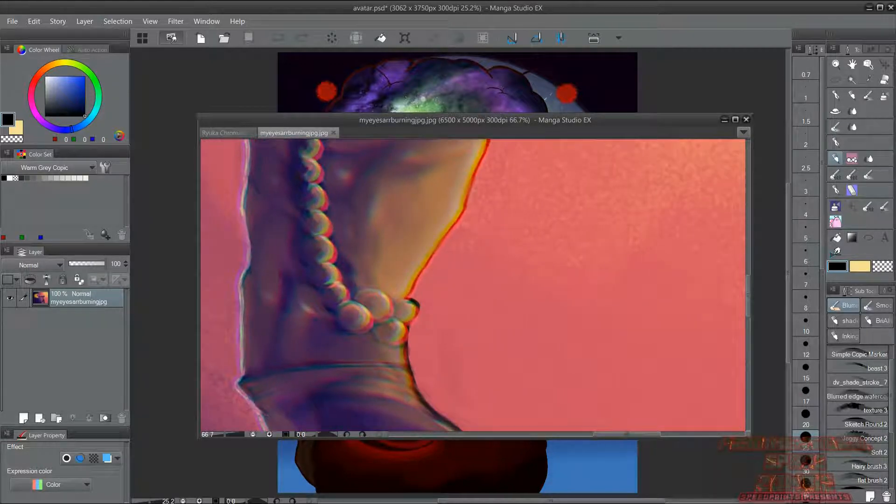
{"action": "left_click", "coordinate": [270, 434]}
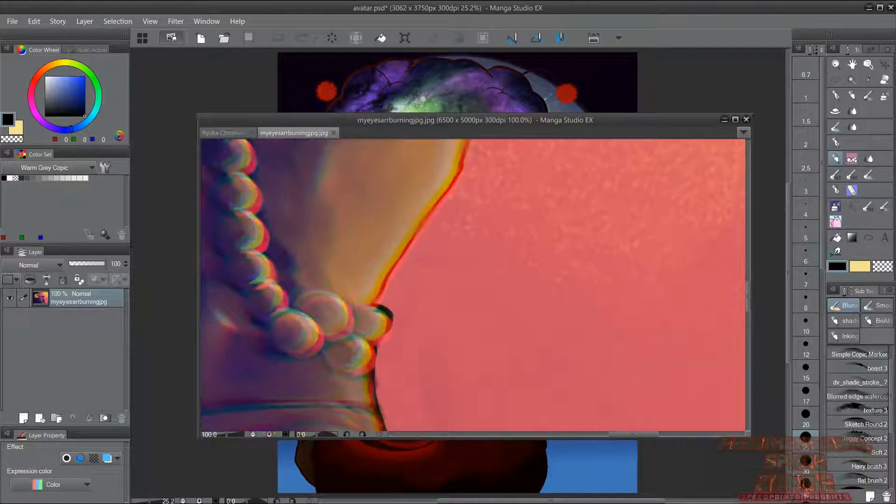
{"action": "left_click_drag", "start_coordinate": [639, 433], "coordinate": [623, 436]}
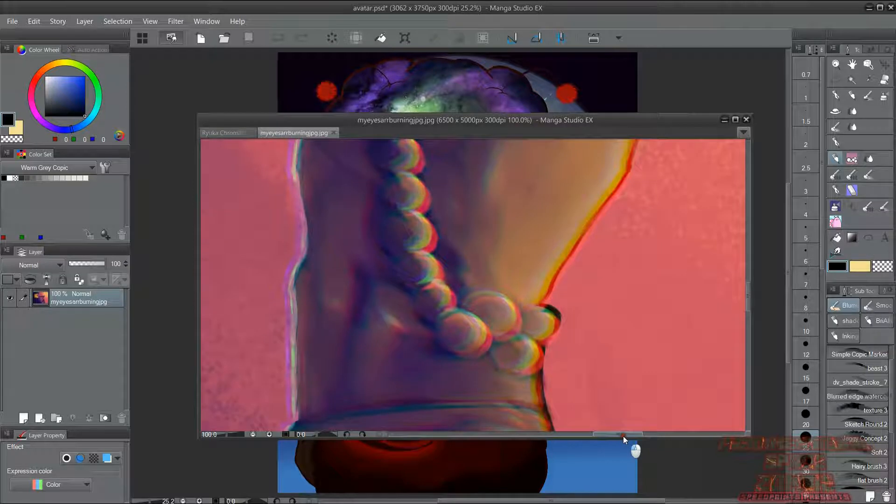
- Return to the Ryuka image and examine the fringing around the second figure's eyes, hair and headband up to 150% zoom
{"action": "left_click", "coordinate": [231, 133]}
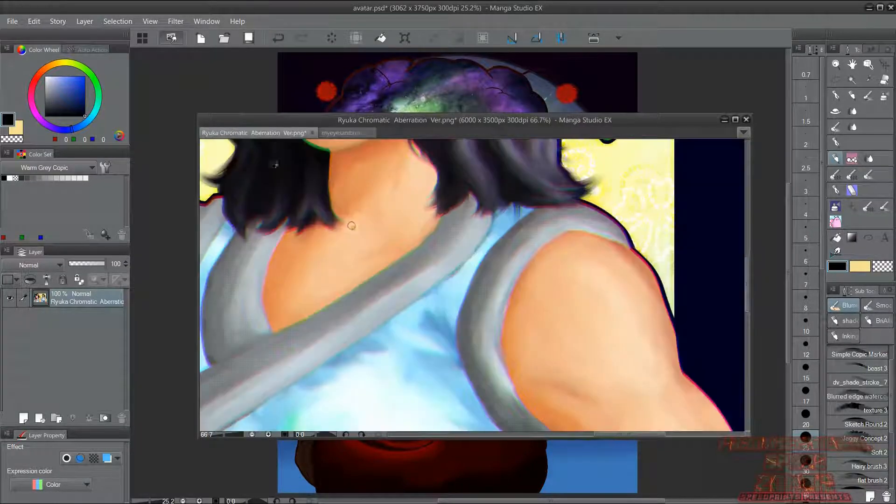
{"action": "left_click_drag", "start_coordinate": [748, 298], "coordinate": [746, 248]}
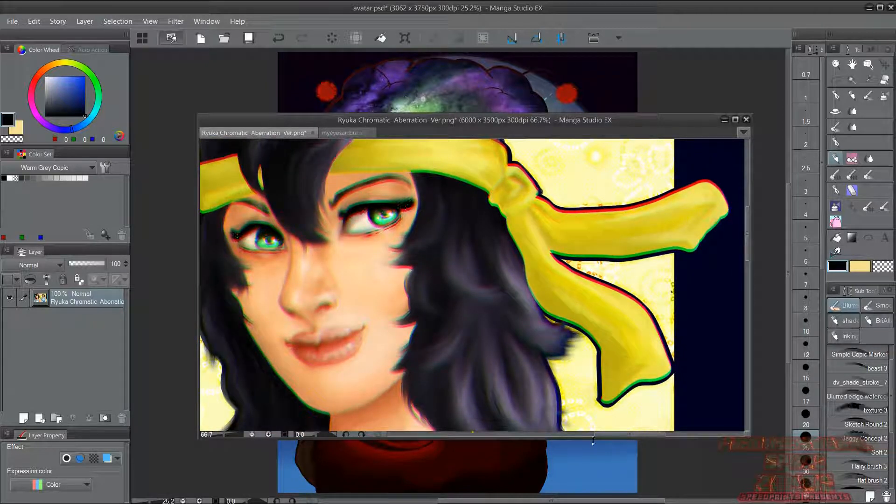
{"action": "left_click_drag", "start_coordinate": [603, 434], "coordinate": [583, 434]}
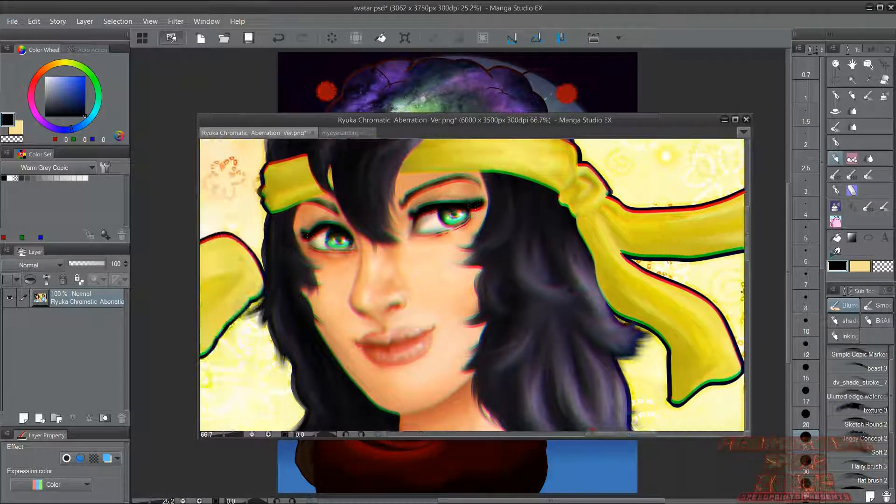
{"action": "left_click", "coordinate": [270, 431]}
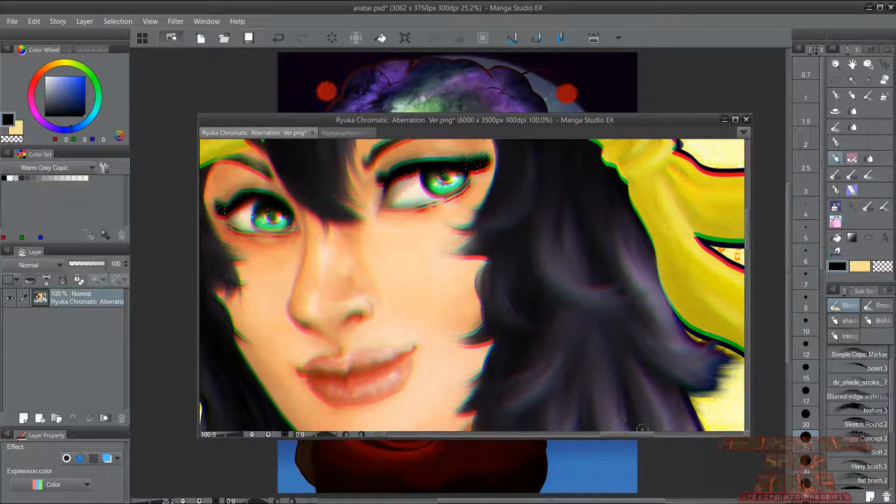
{"action": "left_click_drag", "start_coordinate": [635, 434], "coordinate": [629, 434]}
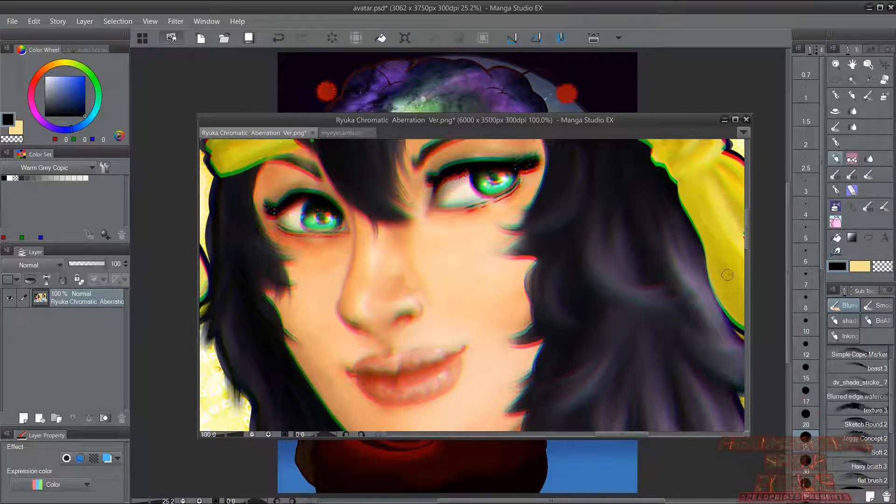
{"action": "scroll", "coordinate": [743, 223], "scroll_direction": "up", "scroll_amount": 5}
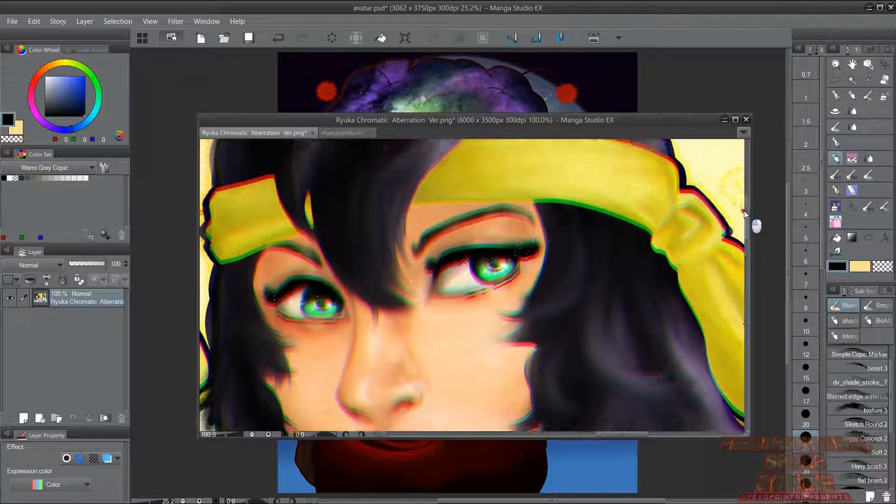
{"action": "left_click", "coordinate": [267, 434]}
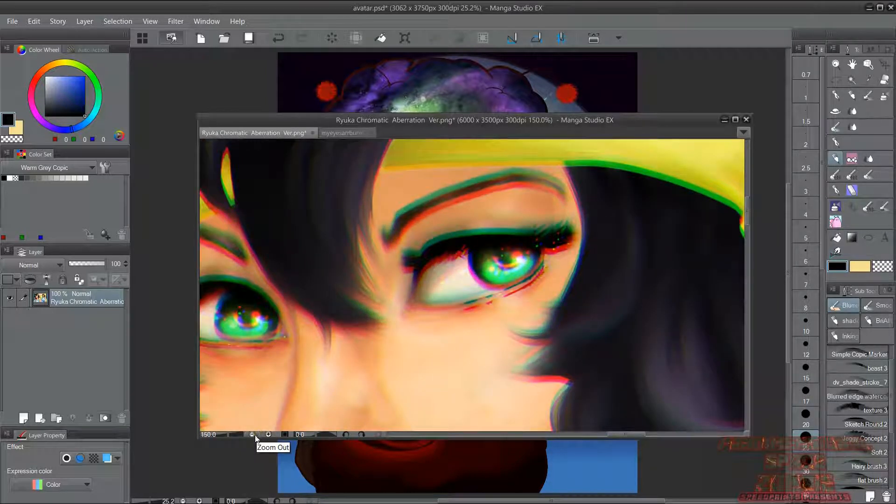
{"action": "left_click", "coordinate": [252, 434]}
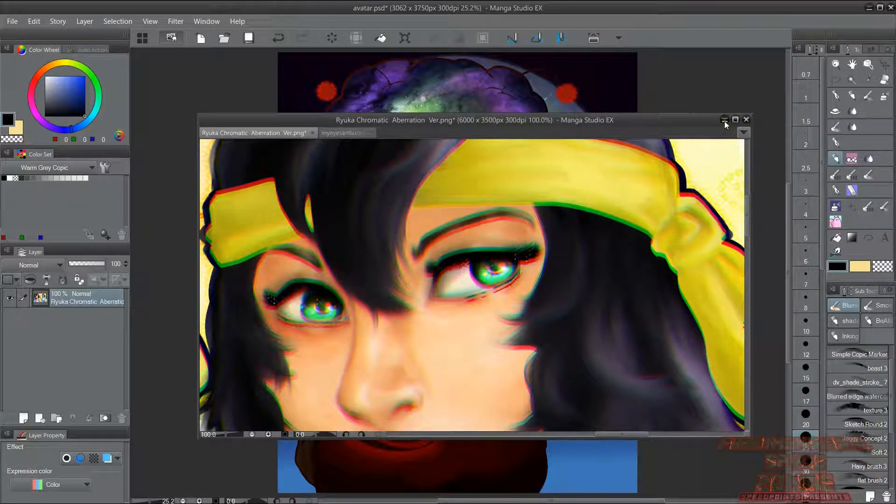
{"action": "left_click", "coordinate": [251, 434]}
{"action": "left_click", "coordinate": [251, 434]}
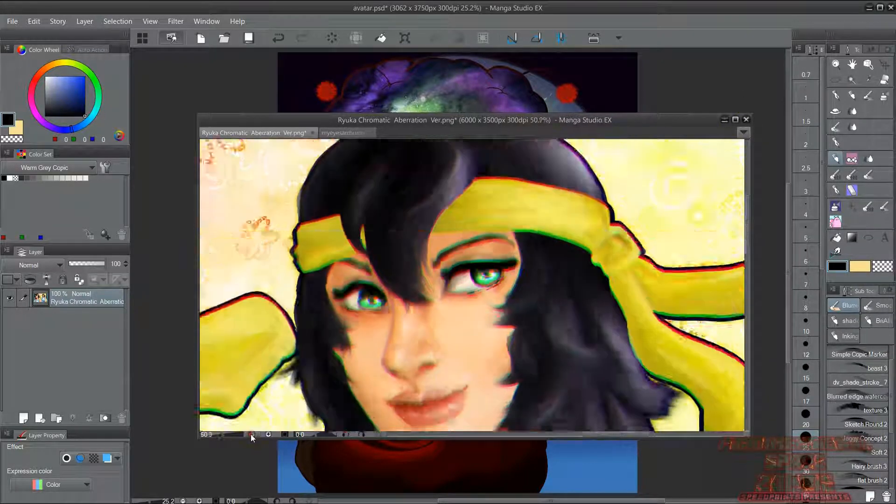
- Zoom the Ryuka image out to 25% and minimize its floating window to return to avatar.psd
{"action": "left_click", "coordinate": [251, 434]}
{"action": "left_click", "coordinate": [251, 434]}
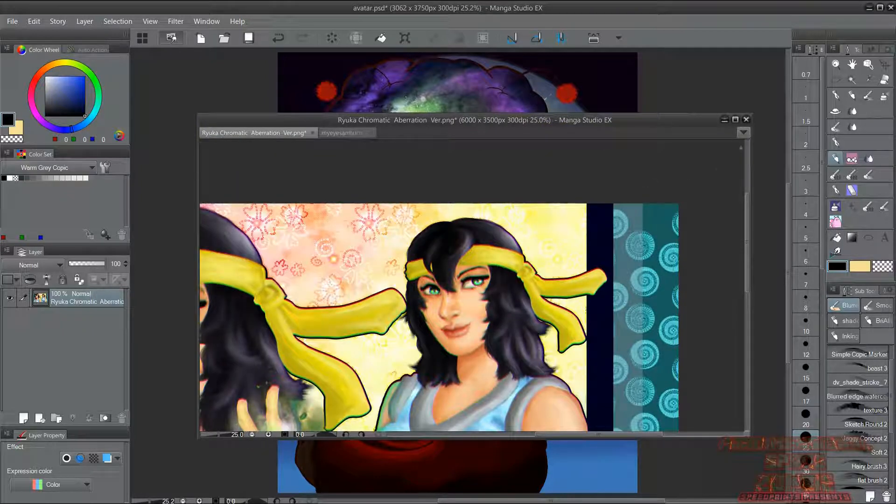
{"action": "left_click", "coordinate": [725, 120]}
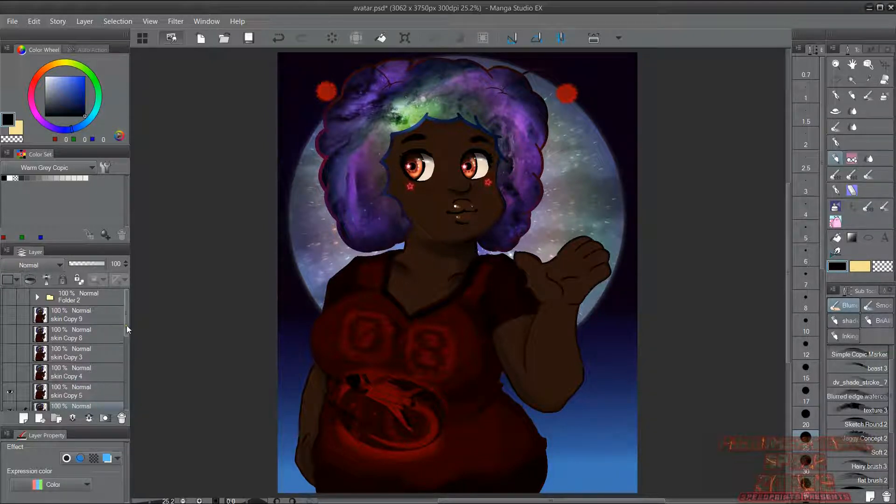
- Examine the avatar.psd layer stack from Folder 2 and the skin copies down to the background layers
{"action": "left_click_drag", "start_coordinate": [126, 322], "coordinate": [128, 347]}
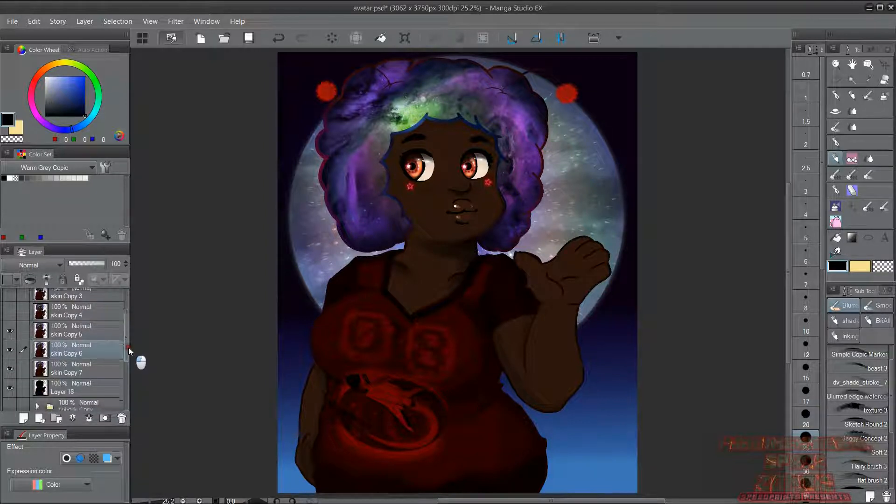
{"action": "left_click", "coordinate": [106, 364]}
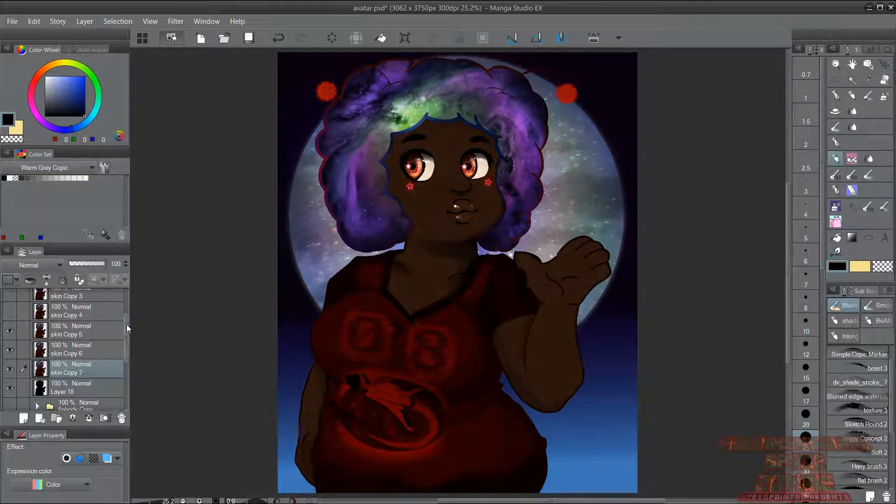
{"action": "left_click_drag", "start_coordinate": [125, 322], "coordinate": [130, 298]}
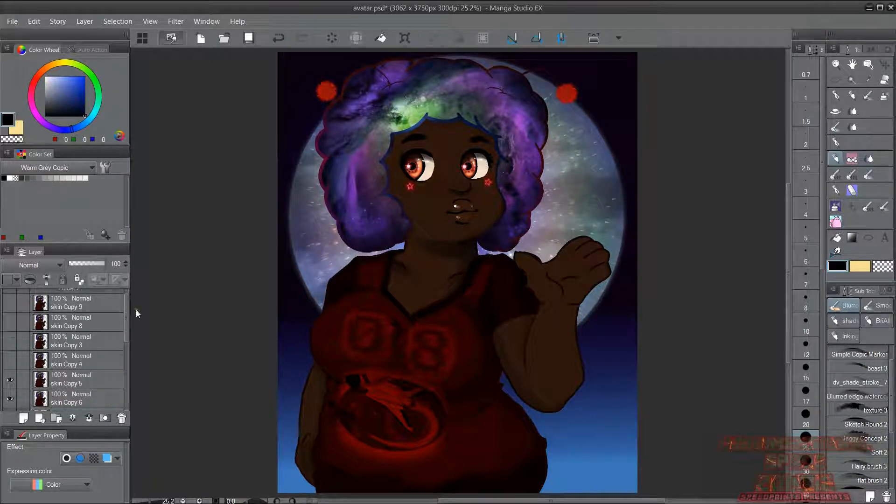
{"action": "scroll", "coordinate": [126, 303], "scroll_direction": "down", "scroll_amount": 2}
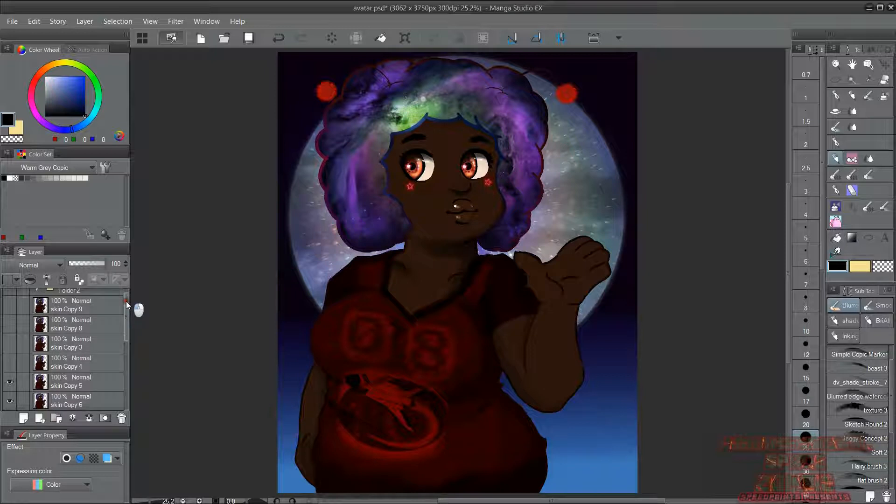
{"action": "scroll", "coordinate": [125, 308], "scroll_direction": "up", "scroll_amount": 2}
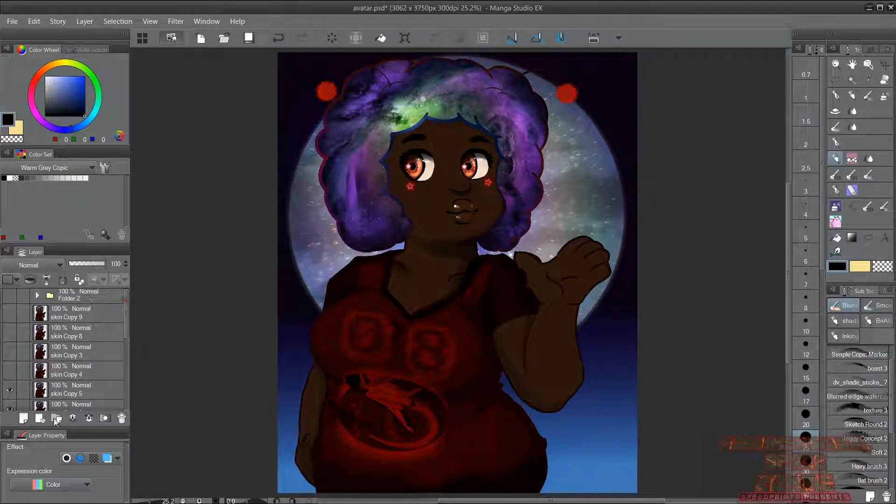
{"action": "scroll", "coordinate": [127, 309], "scroll_direction": "down", "scroll_amount": 3}
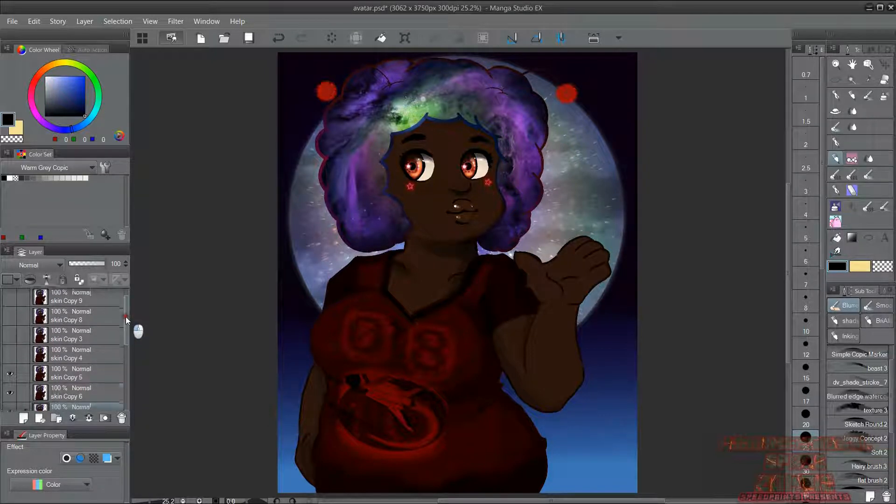
{"action": "scroll", "coordinate": [127, 322], "scroll_direction": "up", "scroll_amount": 3}
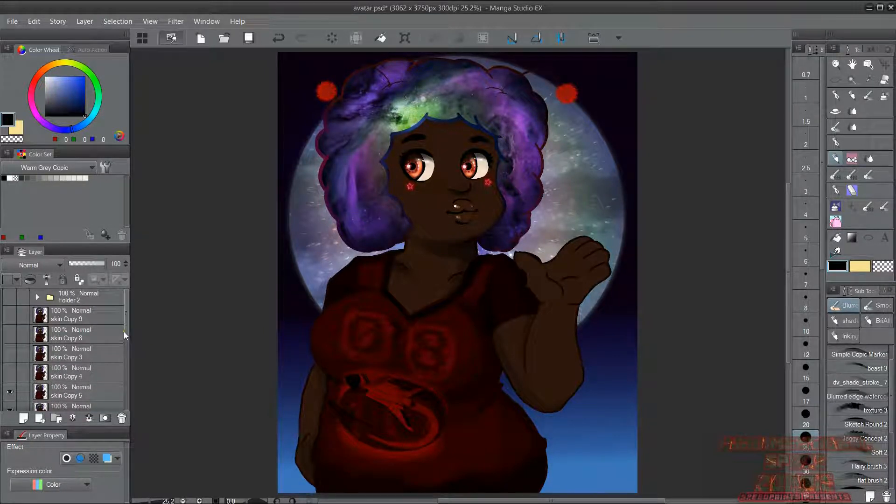
{"action": "scroll", "coordinate": [126, 341], "scroll_direction": "down", "scroll_amount": 3}
{"action": "scroll", "coordinate": [126, 355], "scroll_direction": "down", "scroll_amount": 2}
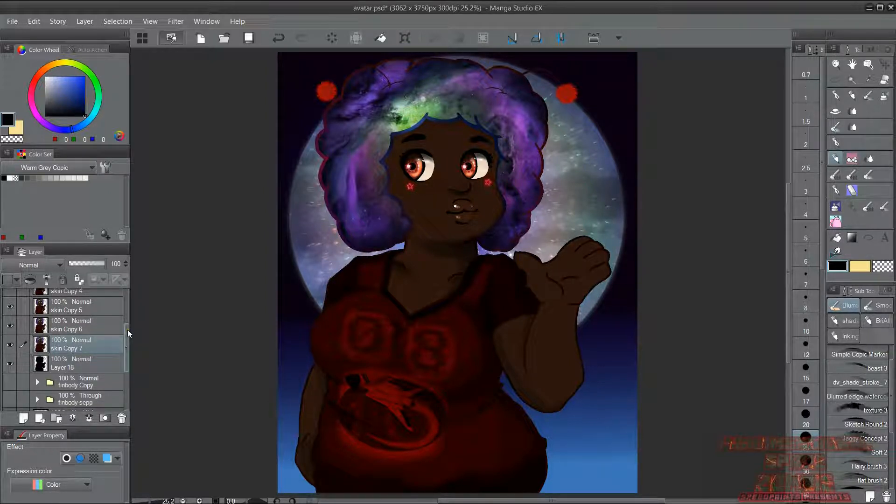
{"action": "scroll", "coordinate": [127, 340], "scroll_direction": "down", "scroll_amount": 2}
{"action": "scroll", "coordinate": [128, 346], "scroll_direction": "down", "scroll_amount": 1}
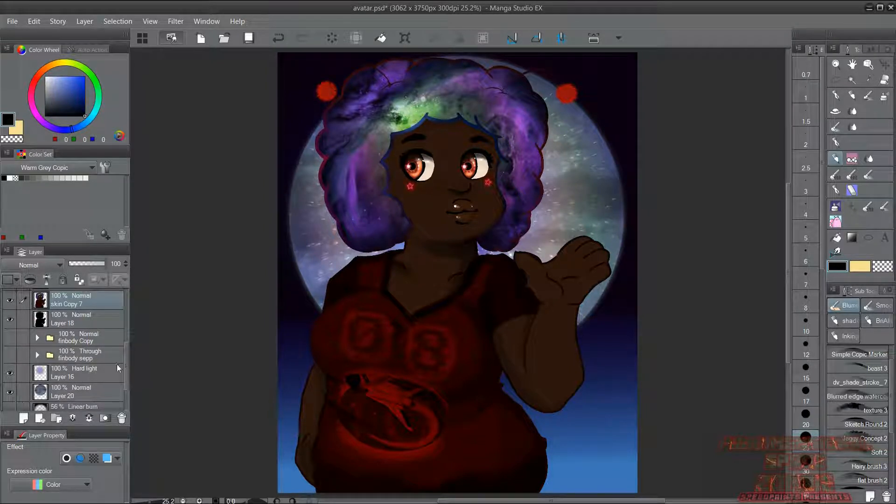
{"action": "scroll", "coordinate": [127, 359], "scroll_direction": "down", "scroll_amount": 2}
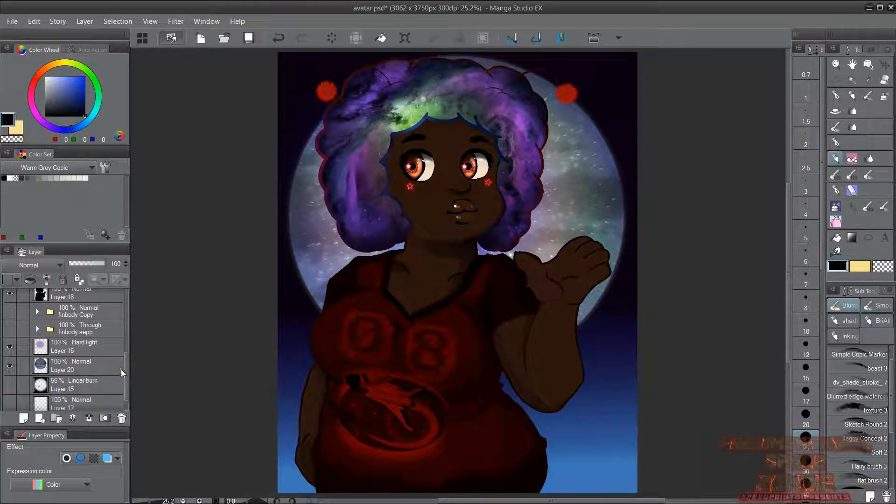
{"action": "scroll", "coordinate": [125, 363], "scroll_direction": "up", "scroll_amount": 2}
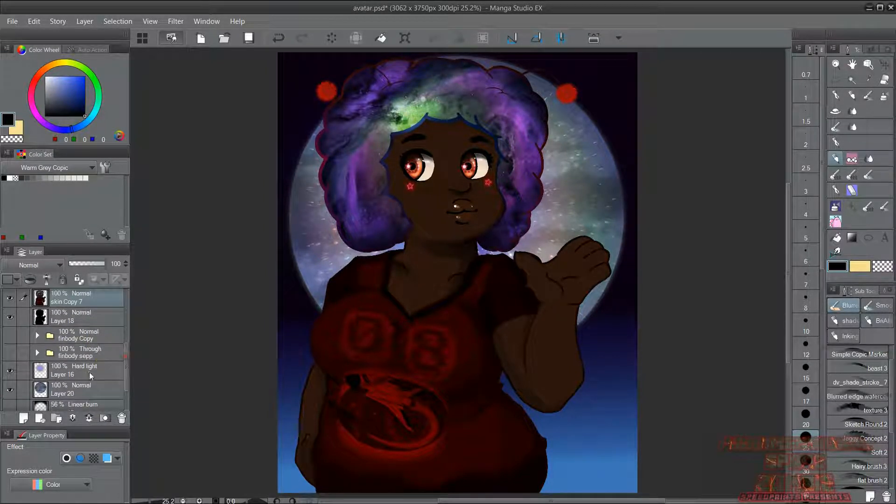
{"action": "left_click", "coordinate": [24, 373]}
{"action": "left_click_drag", "start_coordinate": [125, 360], "coordinate": [123, 306]}
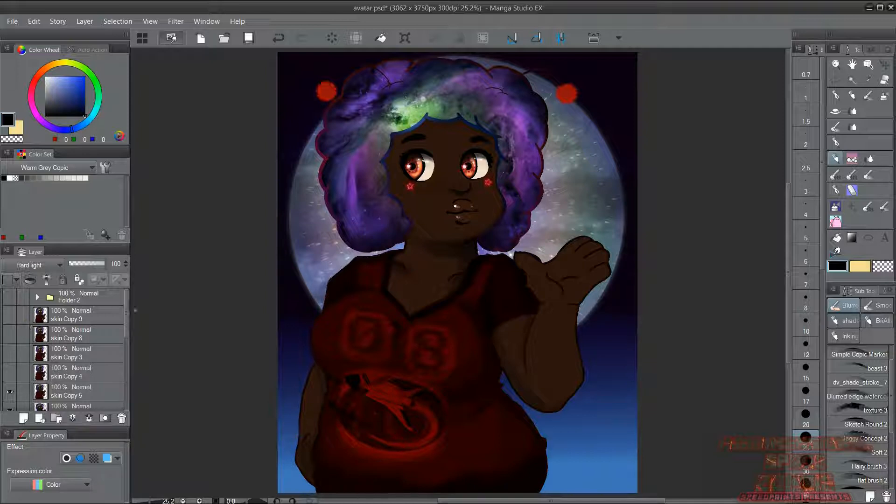
{"action": "left_click_drag", "start_coordinate": [127, 303], "coordinate": [113, 344]}
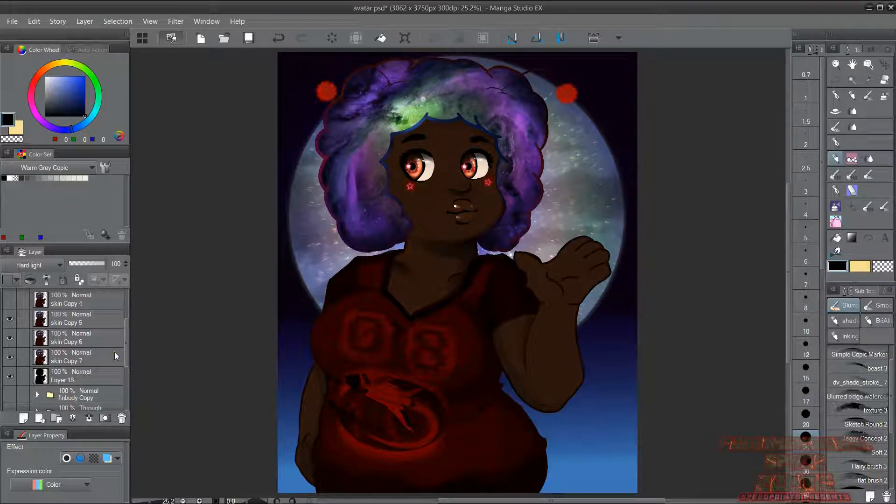
{"action": "left_click_drag", "start_coordinate": [127, 337], "coordinate": [14, 326]}
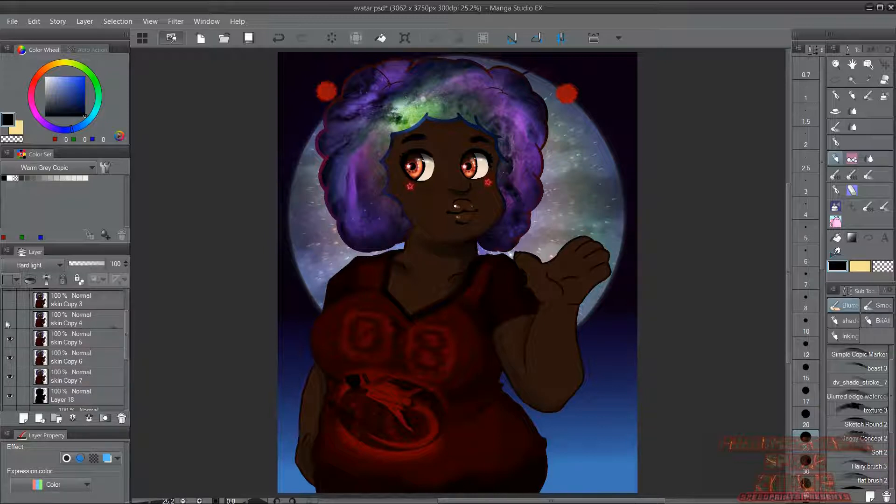
- Make the skin Copy 4 layer visible and select the skin Copy 7 layer
{"action": "left_click", "coordinate": [11, 320]}
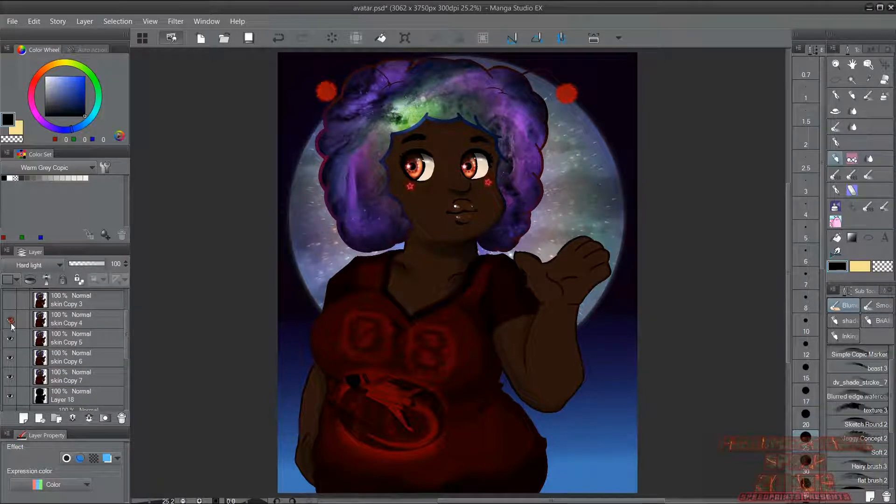
{"action": "left_click_drag", "start_coordinate": [124, 332], "coordinate": [136, 352]}
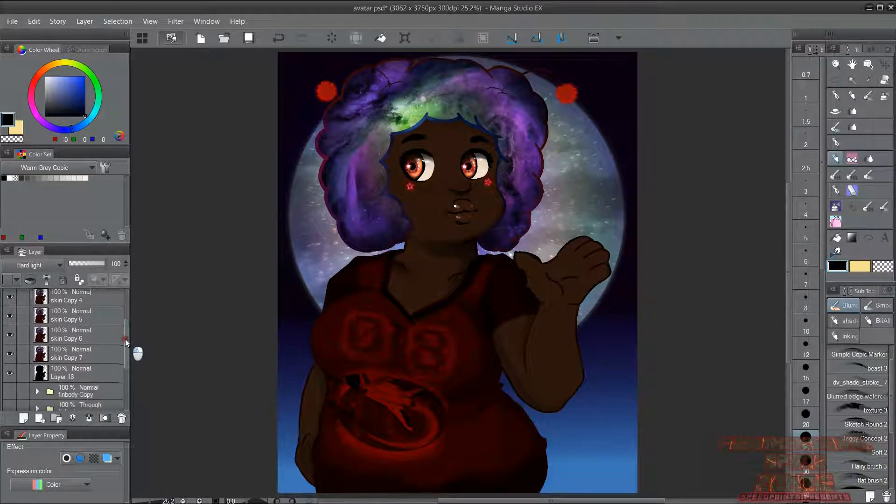
{"action": "left_click", "coordinate": [71, 355]}
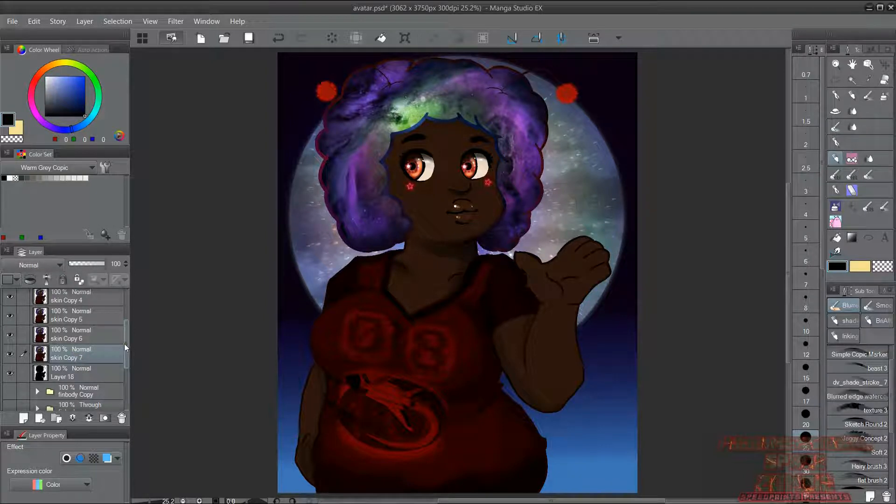
{"action": "scroll", "coordinate": [127, 340], "scroll_direction": "up", "scroll_amount": 1}
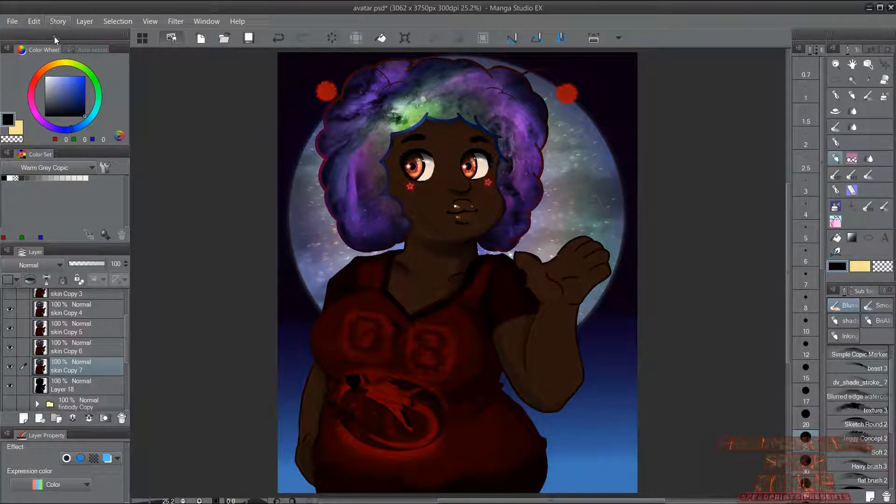
- Hide the skin Copy 4, skin Copy 5 and skin Copy 6 layers
{"action": "left_click", "coordinate": [10, 308]}
{"action": "left_click", "coordinate": [10, 328]}
{"action": "left_click", "coordinate": [10, 347]}
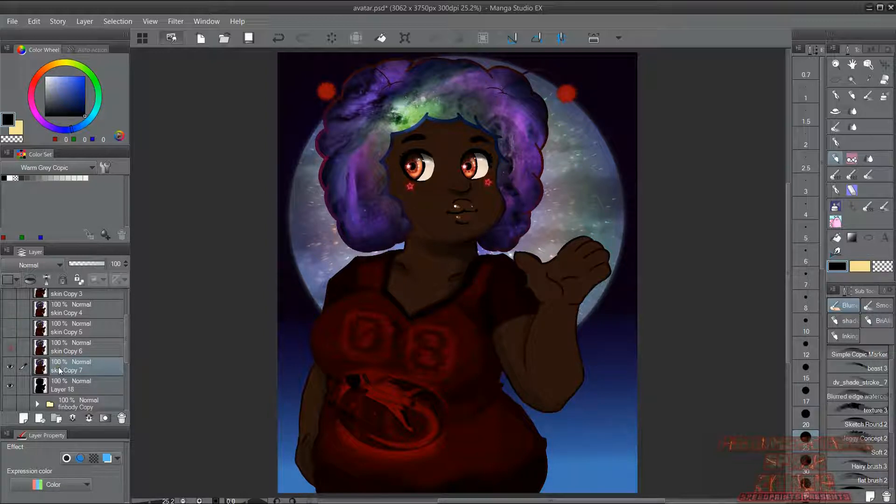
- Turn skin Copy 7 solid black using Hue/Saturation/Luminosity with hue -180, saturation -100 and brightness -100
{"action": "left_click", "coordinate": [34, 22]}
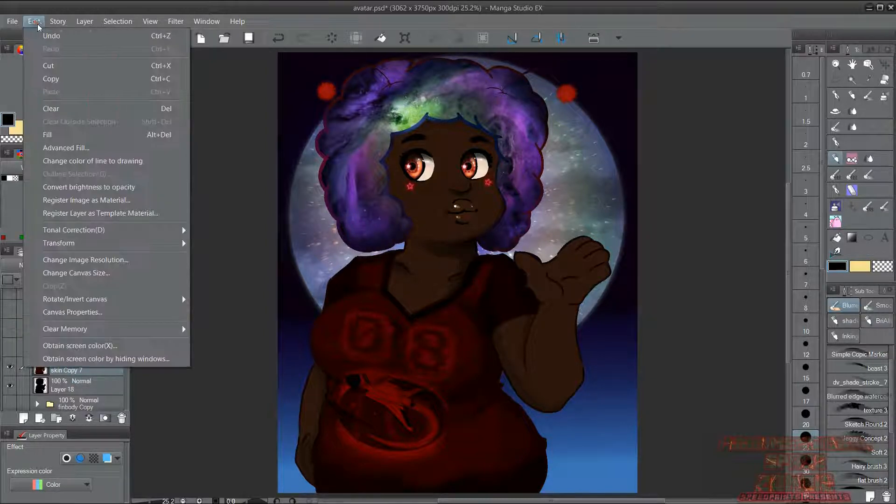
{"action": "mouse_move", "coordinate": [176, 231]}
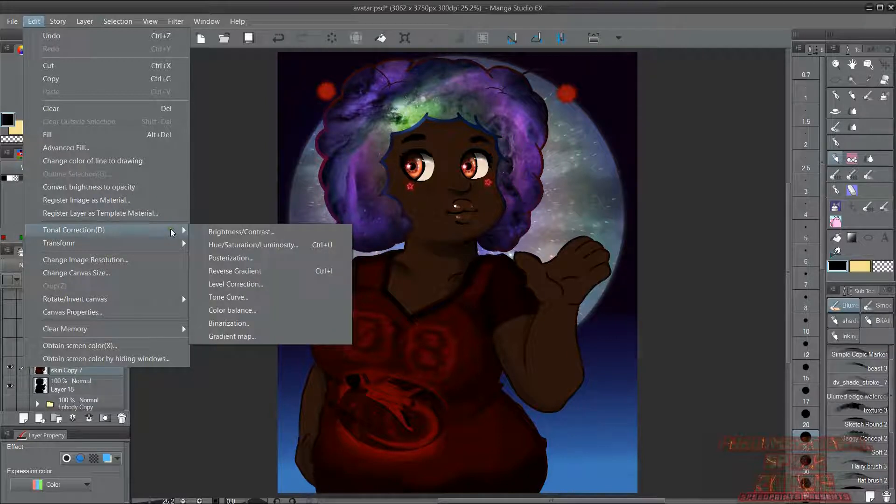
{"action": "left_click", "coordinate": [248, 245]}
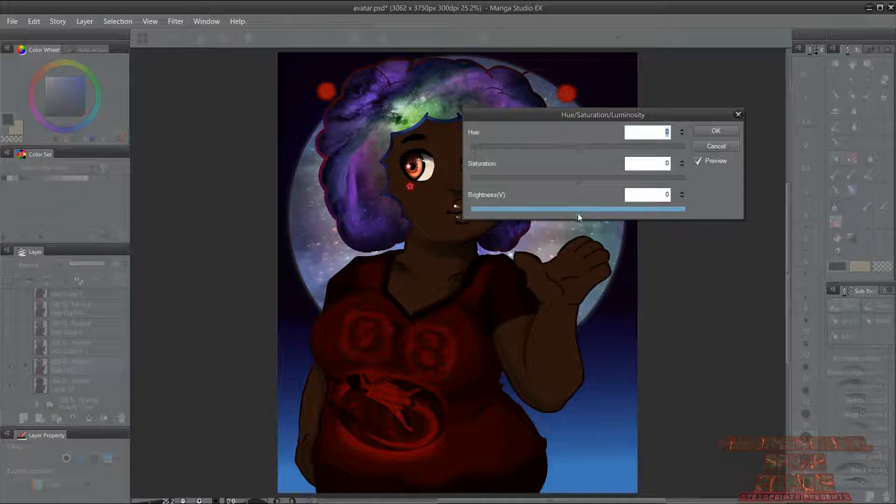
{"action": "left_click_drag", "start_coordinate": [578, 213], "coordinate": [471, 215]}
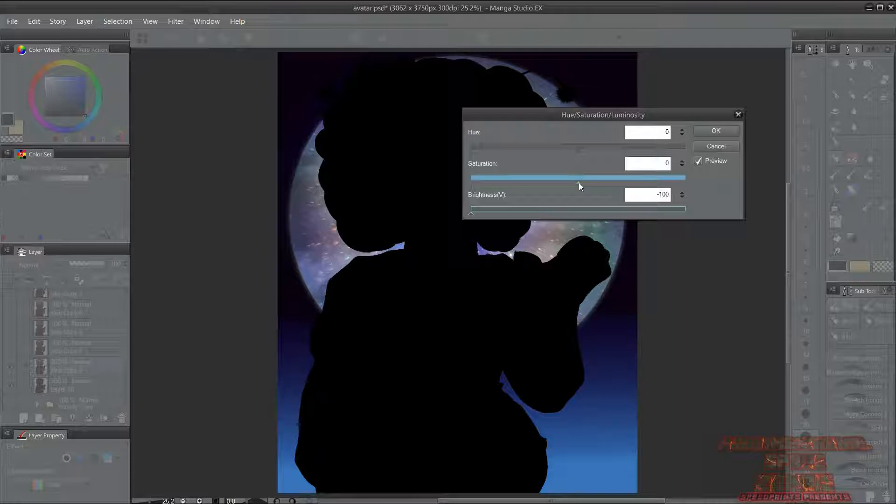
{"action": "left_click_drag", "start_coordinate": [579, 182], "coordinate": [443, 176]}
{"action": "left_click_drag", "start_coordinate": [576, 152], "coordinate": [471, 150]}
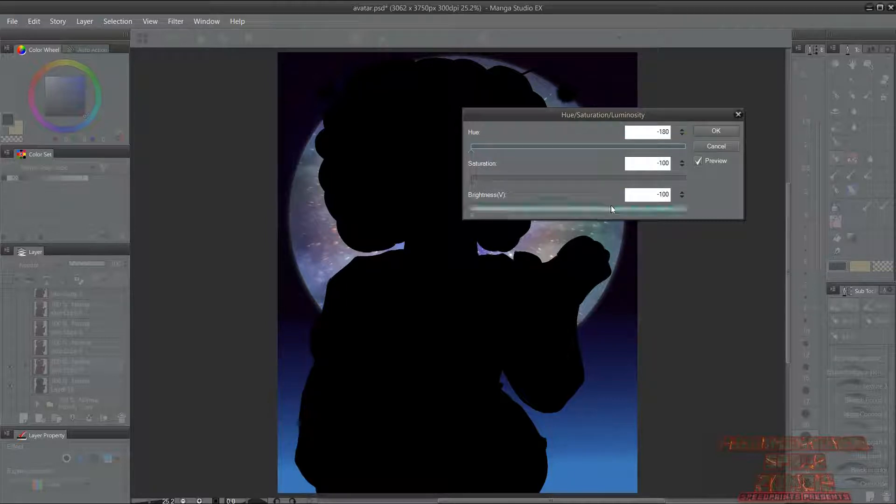
{"action": "left_click", "coordinate": [726, 131]}
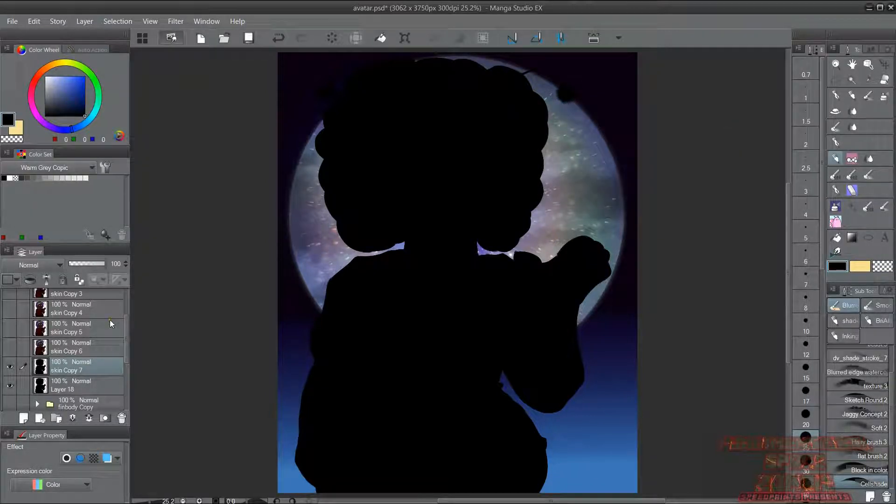
- Toggle the blackened skin Copy 7 layer off and on to check it against the layers beneath
{"action": "left_click", "coordinate": [10, 367]}
{"action": "left_click", "coordinate": [10, 367]}
{"action": "scroll", "coordinate": [127, 333], "scroll_direction": "up", "scroll_amount": 3}
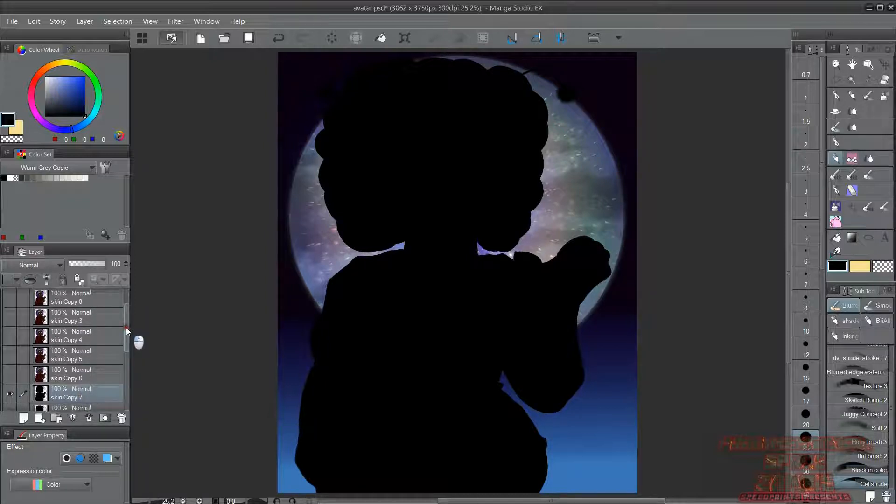
{"action": "left_click", "coordinate": [9, 386]}
{"action": "left_click", "coordinate": [10, 386]}
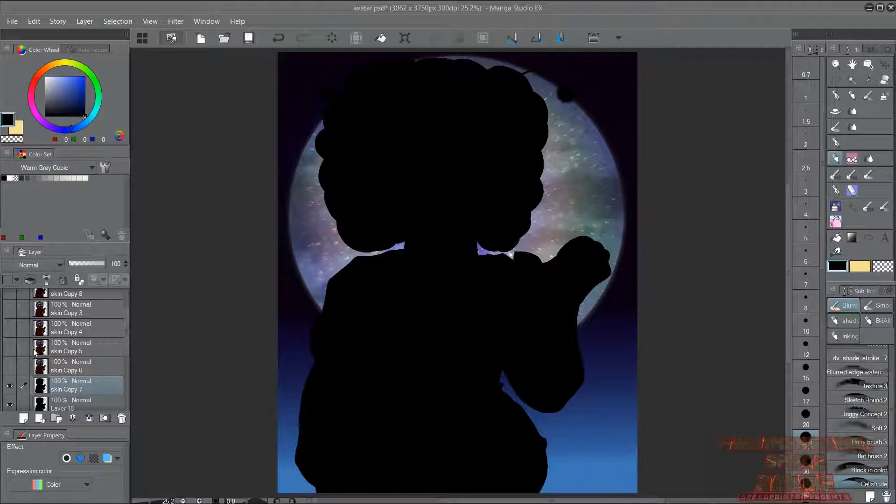
- Add a new empty raster layer directly above each of skin Copy 6, skin Copy 5 and skin Copy 4
{"action": "left_click", "coordinate": [96, 329]}
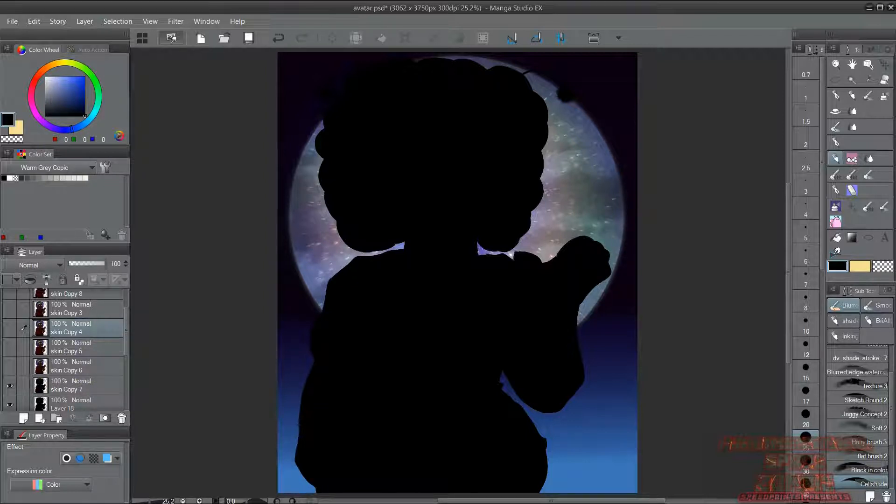
{"action": "left_click", "coordinate": [83, 369]}
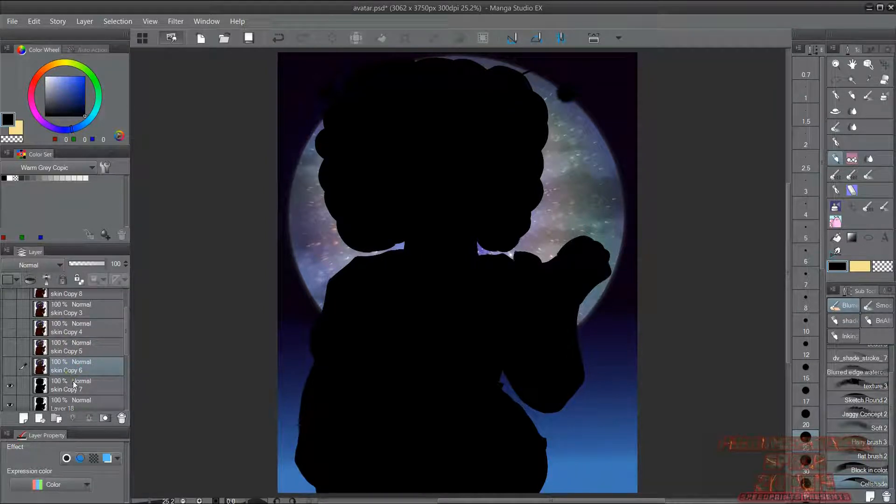
{"action": "left_click", "coordinate": [24, 419]}
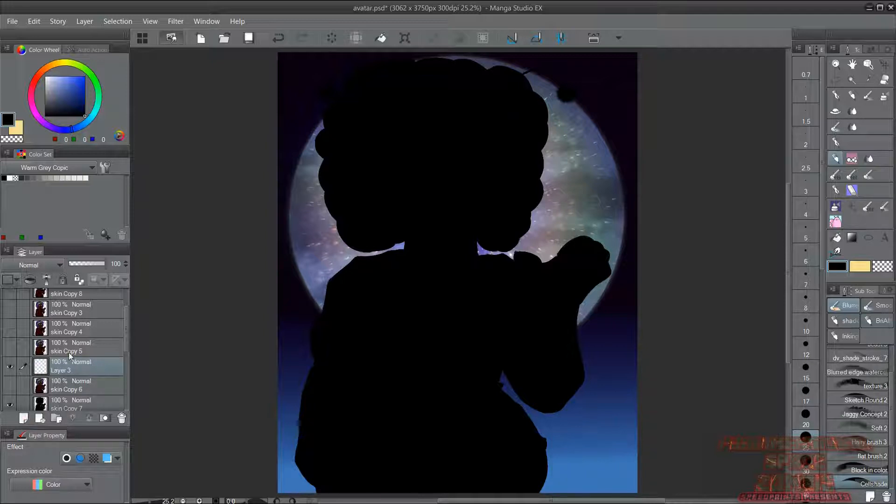
{"action": "left_click", "coordinate": [69, 353]}
{"action": "left_click", "coordinate": [23, 419]}
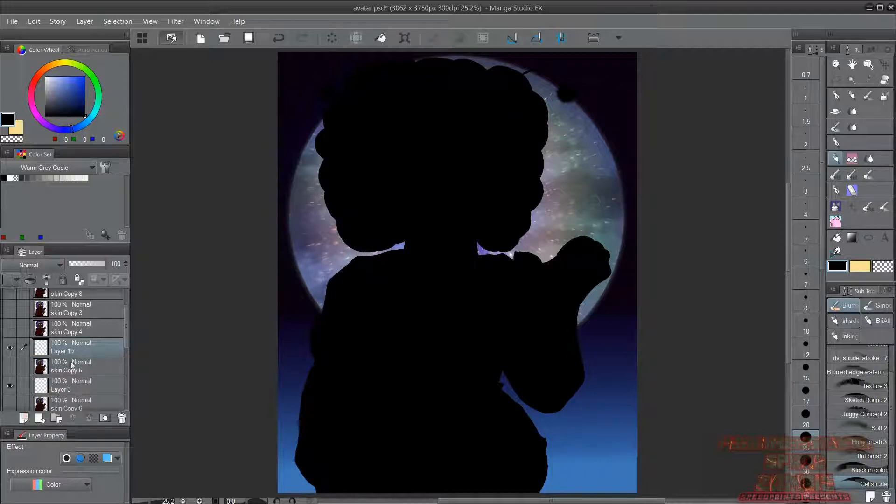
{"action": "left_click", "coordinate": [74, 327]}
{"action": "left_click", "coordinate": [23, 419]}
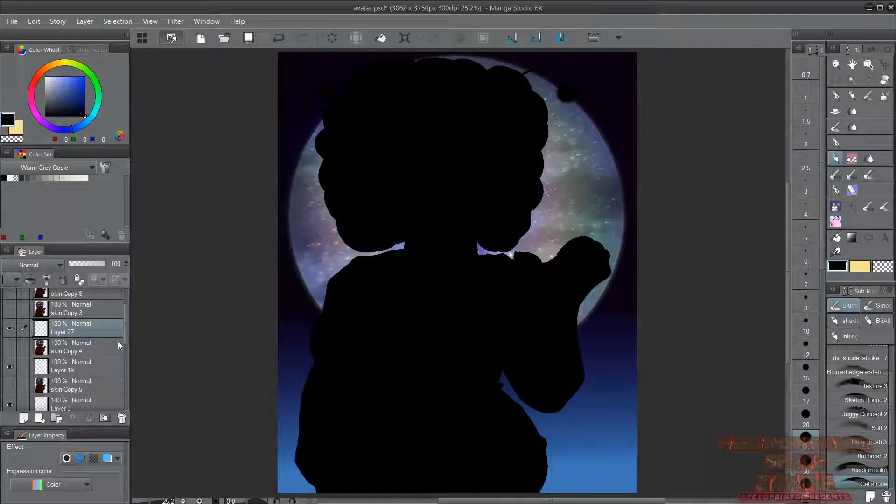
{"action": "mouse_move", "coordinate": [125, 322]}
{"action": "left_mouse_down"}
{"action": "mouse_move", "coordinate": [125, 338]}
{"action": "mouse_move", "coordinate": [124, 329]}
{"action": "left_mouse_up"}
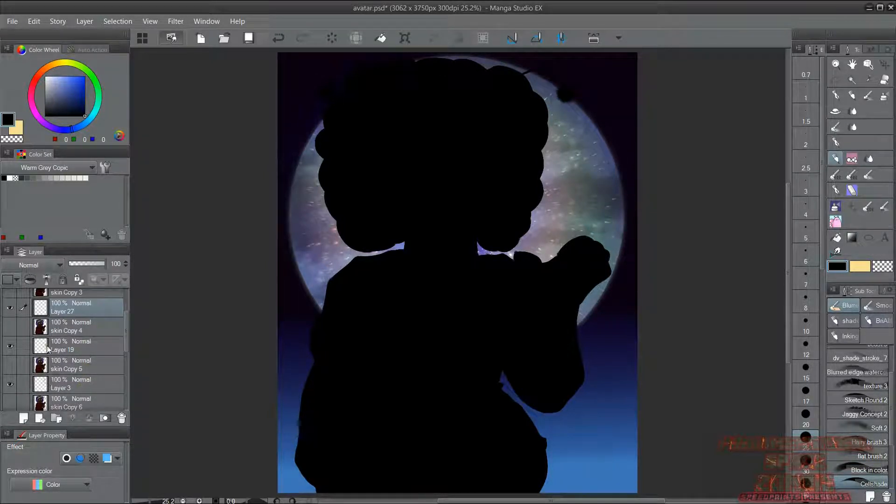
- Show skin Copy 4 and skin Copy 5, and clip Layer 3, Layer 19 and Layer 27 each to the layer below
{"action": "left_click", "coordinate": [10, 327]}
{"action": "left_click", "coordinate": [10, 365]}
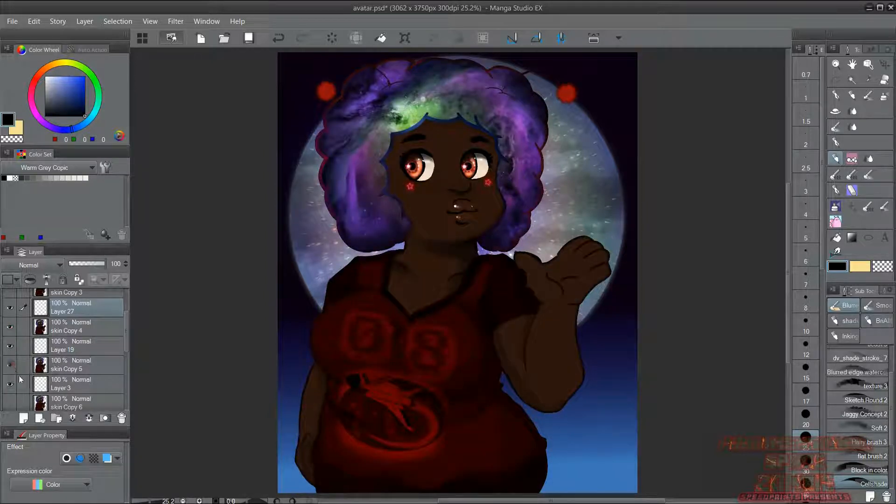
{"action": "left_click", "coordinate": [94, 383]}
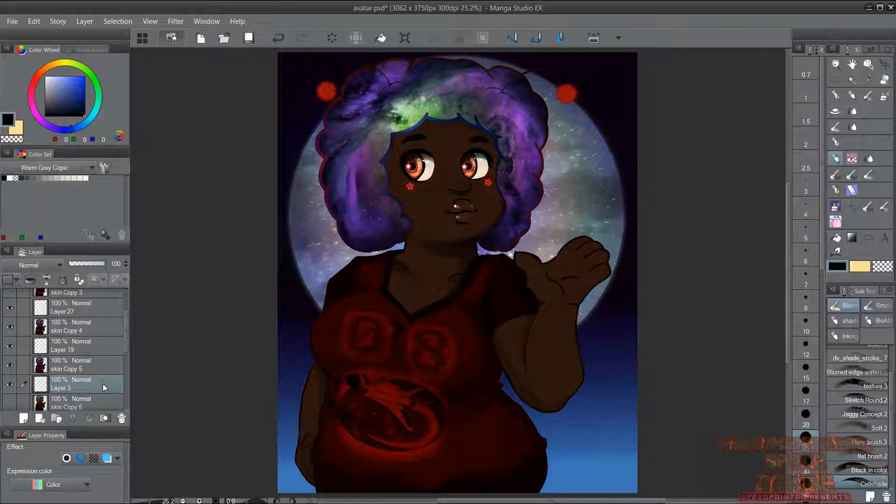
{"action": "left_click", "coordinate": [27, 281]}
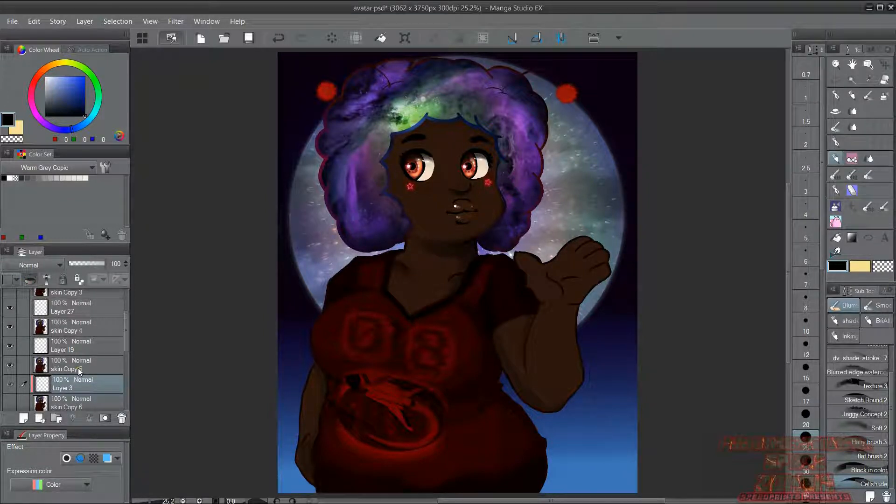
{"action": "left_click", "coordinate": [75, 344]}
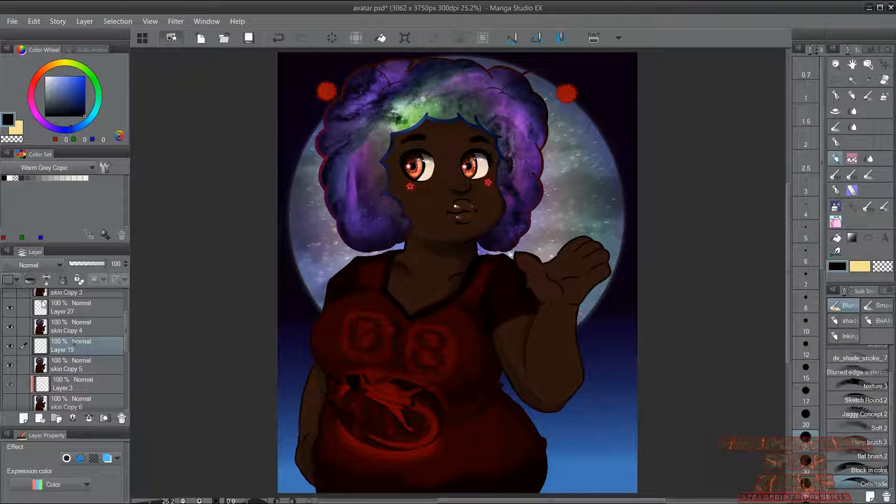
{"action": "left_click", "coordinate": [29, 280]}
{"action": "left_click_drag", "start_coordinate": [126, 320], "coordinate": [122, 308]}
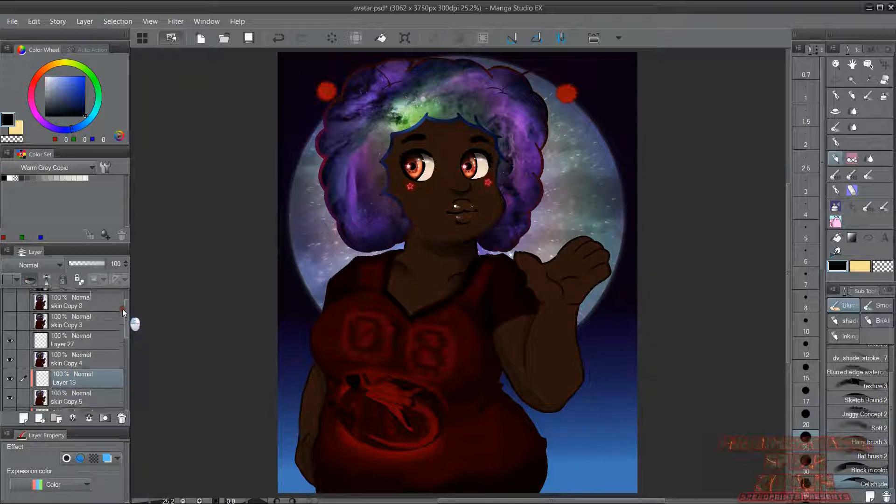
{"action": "left_click", "coordinate": [93, 335]}
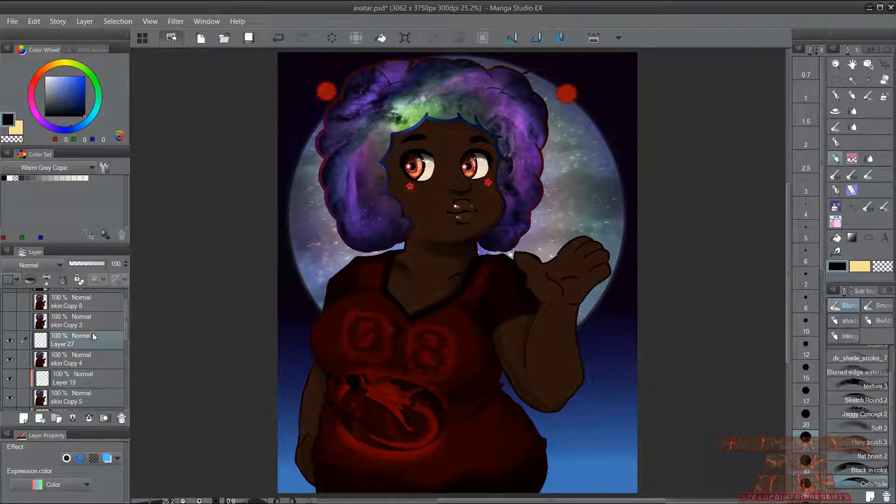
{"action": "left_click", "coordinate": [29, 280]}
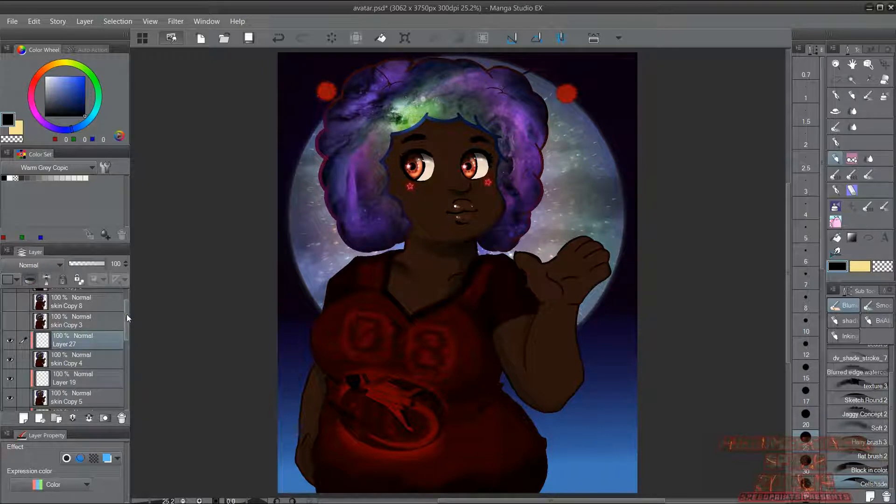
{"action": "scroll", "coordinate": [124, 322], "scroll_direction": "down", "scroll_amount": 3}
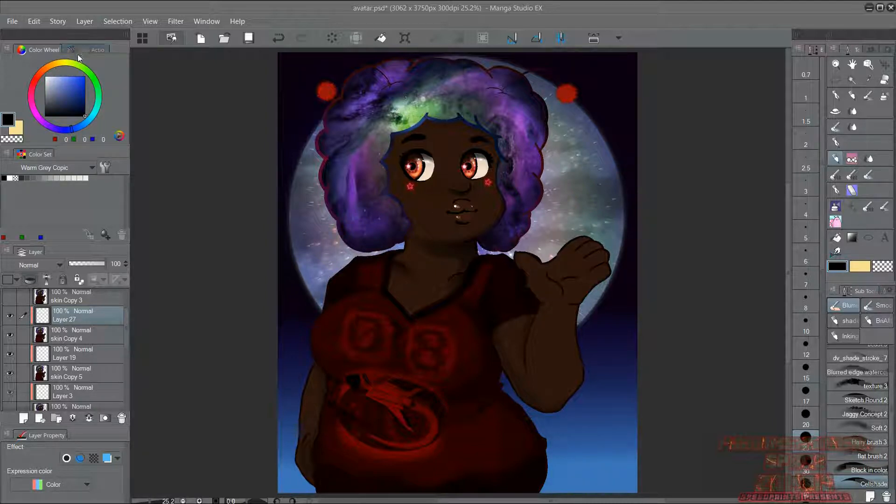
- Load the Copic 358 color set and pick its bright red (RGB 255, 9, 1) as the drawing color
{"action": "left_click", "coordinate": [55, 166]}
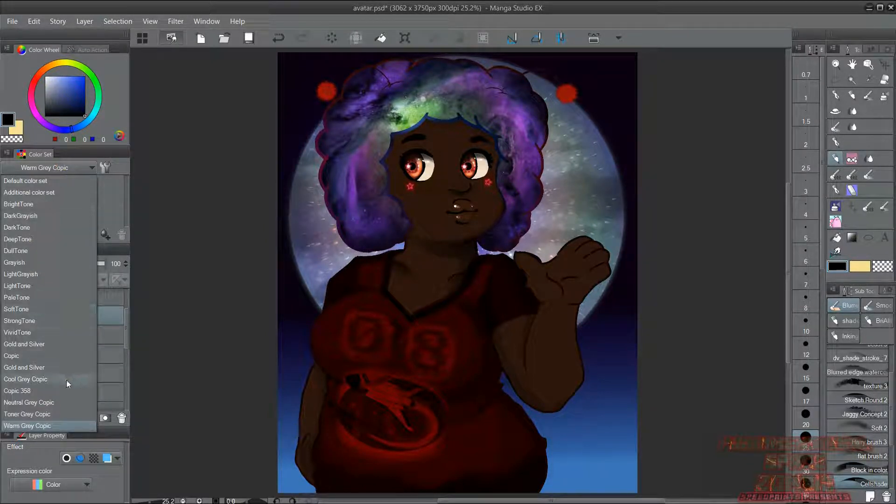
{"action": "left_click", "coordinate": [55, 391]}
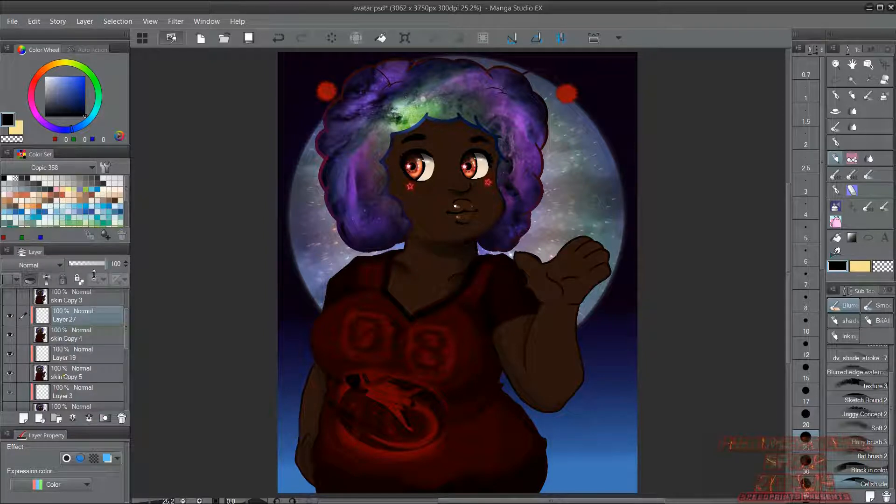
{"action": "left_click_drag", "start_coordinate": [125, 190], "coordinate": [133, 234]}
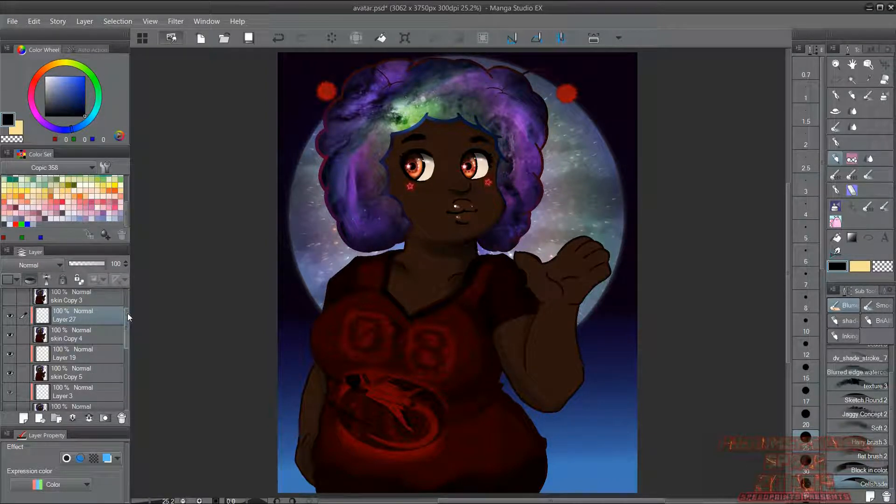
{"action": "left_click", "coordinate": [16, 222]}
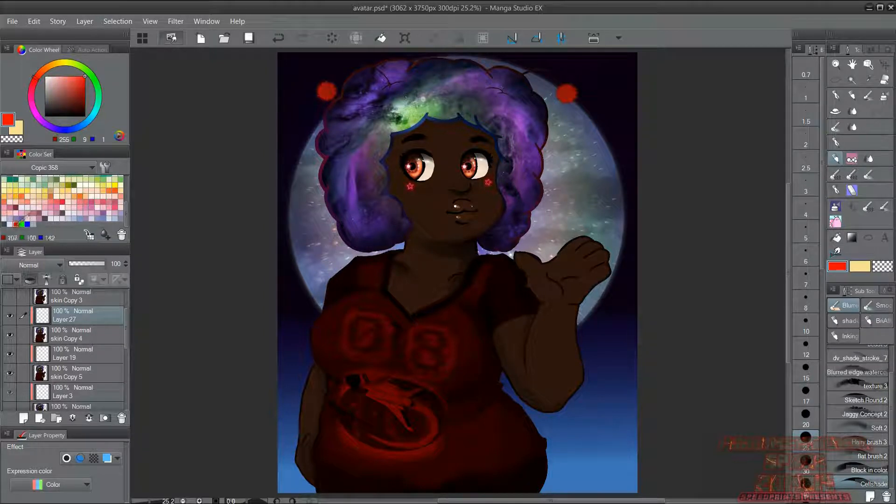
- Show skin Copy 6 and hide skin Copy 5, Layer 19, skin Copy 4 and Layer 27, keeping Layer 3 selected for filling
{"action": "left_click_drag", "start_coordinate": [126, 331], "coordinate": [127, 346]}
{"action": "left_click", "coordinate": [103, 361]}
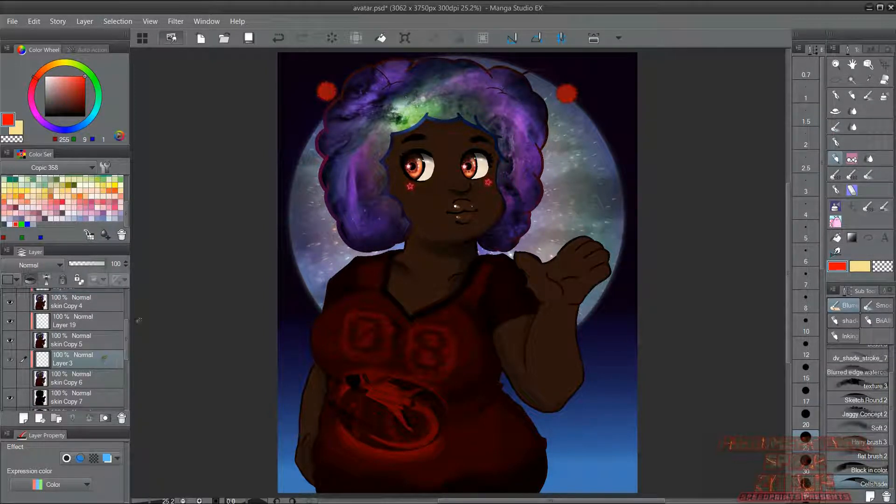
{"action": "left_click", "coordinate": [9, 379]}
{"action": "left_click", "coordinate": [836, 238]}
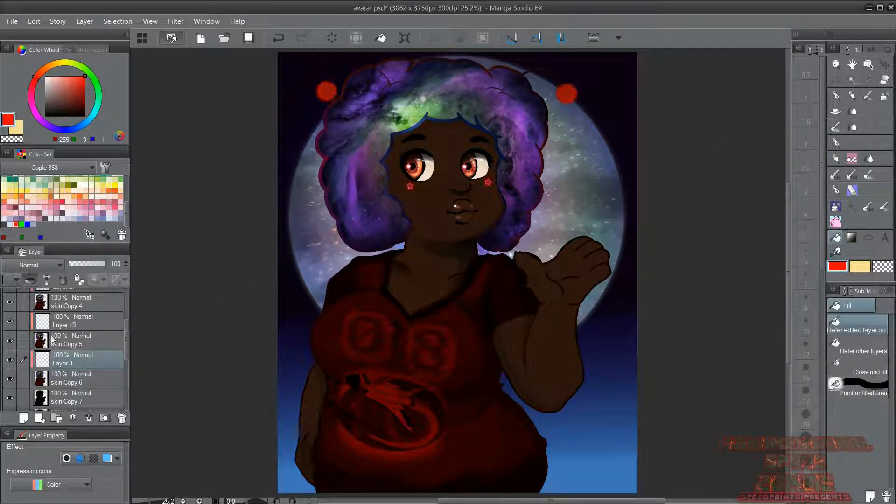
{"action": "left_click_drag", "start_coordinate": [12, 344], "coordinate": [11, 302]}
{"action": "scroll", "coordinate": [126, 321], "scroll_direction": "up", "scroll_amount": 1}
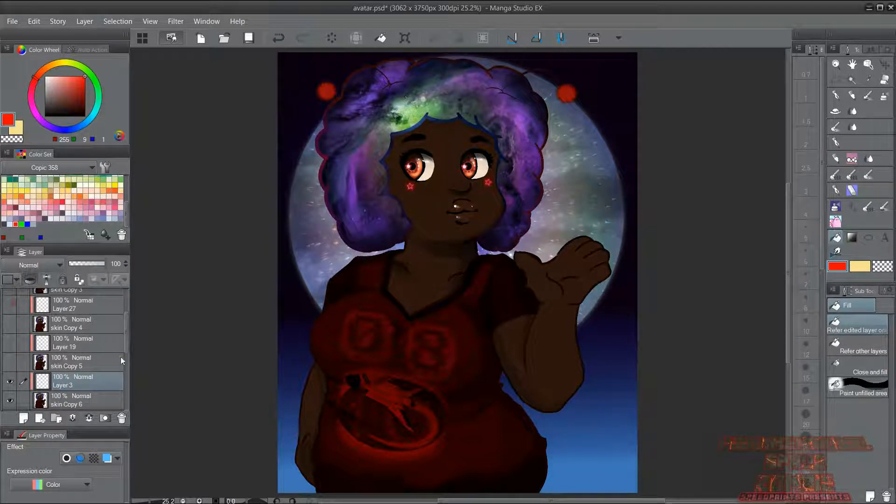
{"action": "scroll", "coordinate": [126, 343], "scroll_direction": "down", "scroll_amount": 1}
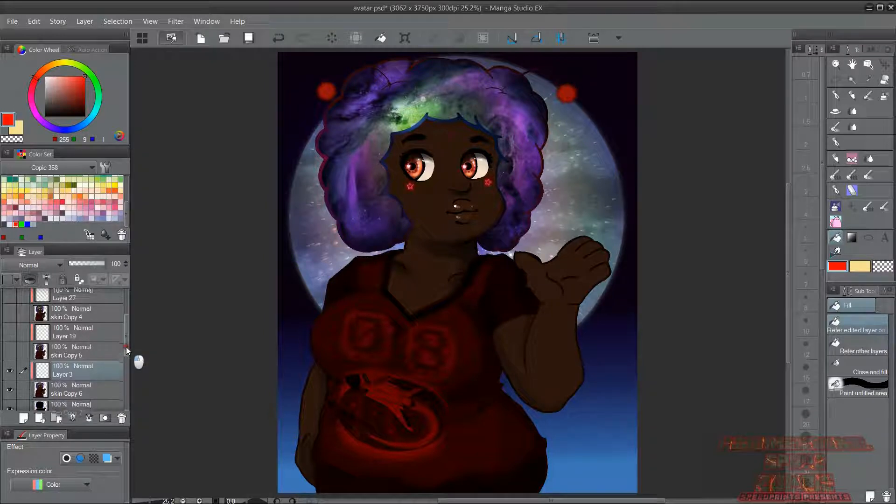
{"action": "scroll", "coordinate": [127, 349], "scroll_direction": "down", "scroll_amount": 1}
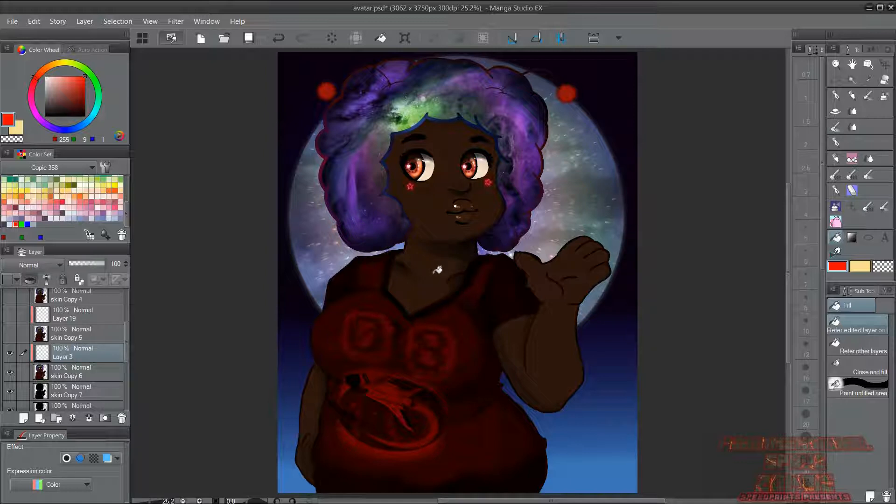
- Fill the clipped Layer 3 with red and set its blending mode to Linear burn
{"action": "left_click", "coordinate": [448, 315]}
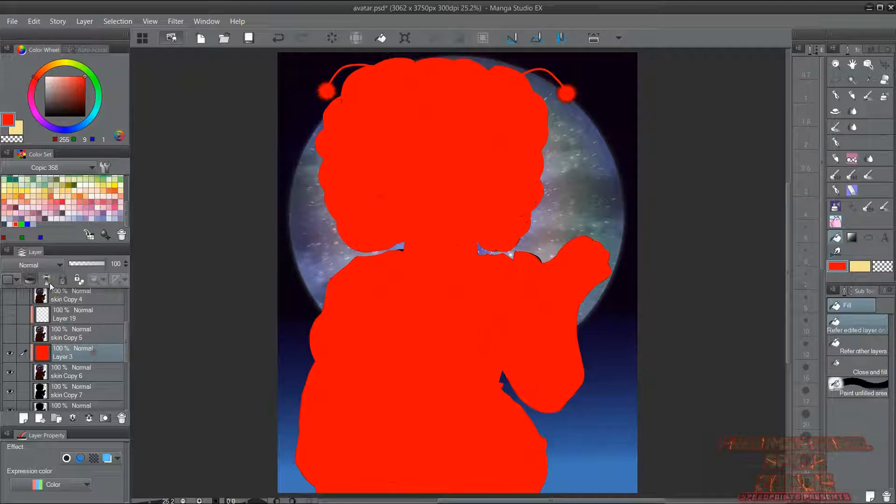
{"action": "left_click", "coordinate": [45, 263]}
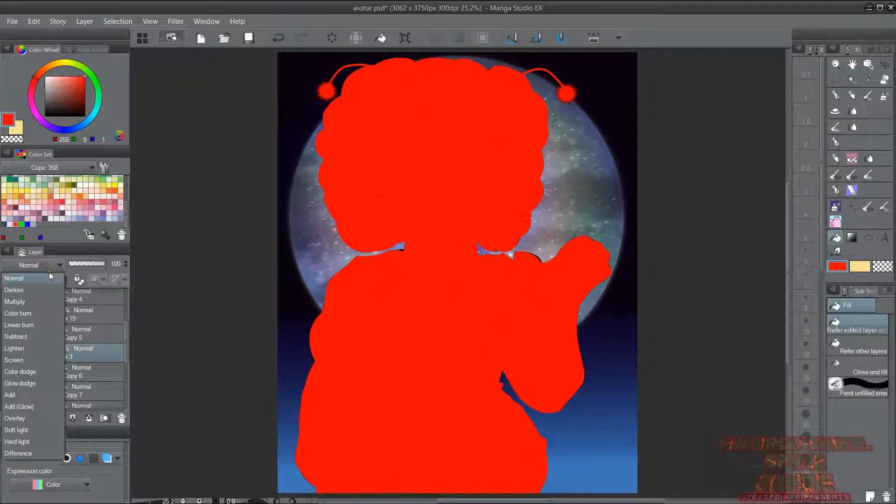
{"action": "left_click", "coordinate": [51, 324]}
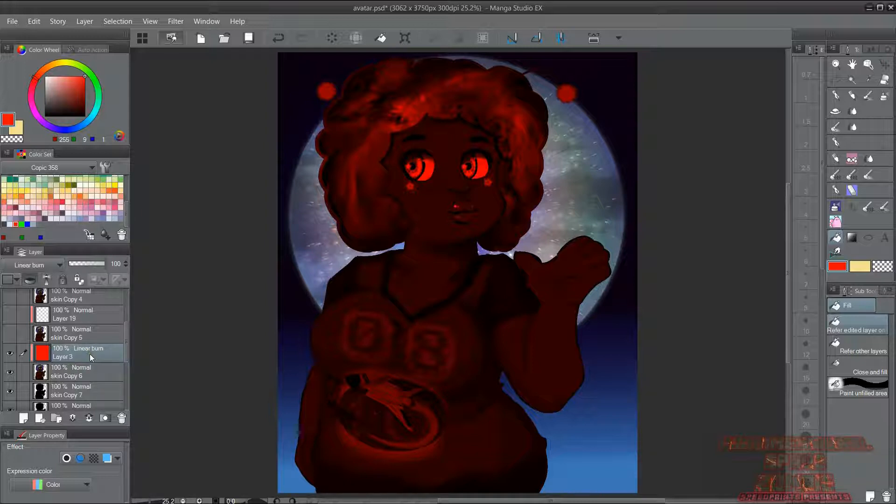
- Toggle skin Copy 6 off and on to check the red tint against the black silhouette beneath
{"action": "left_click", "coordinate": [10, 371]}
{"action": "left_click", "coordinate": [10, 372]}
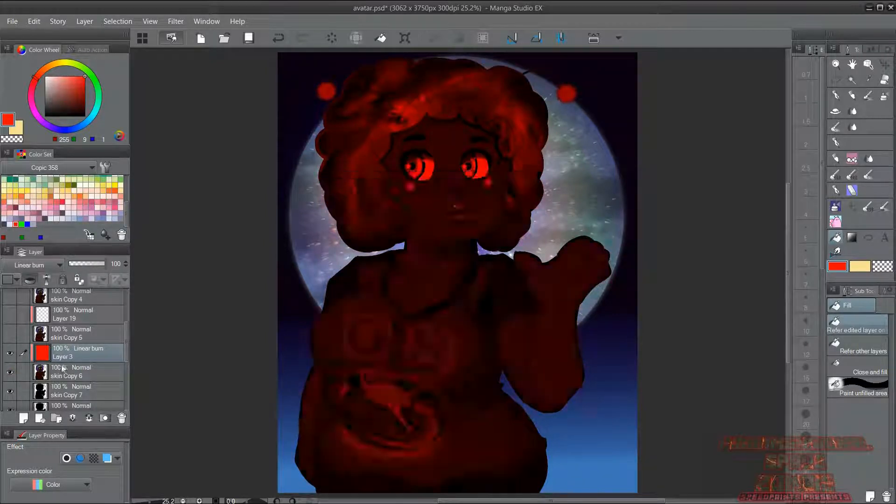
{"action": "left_click", "coordinate": [10, 372]}
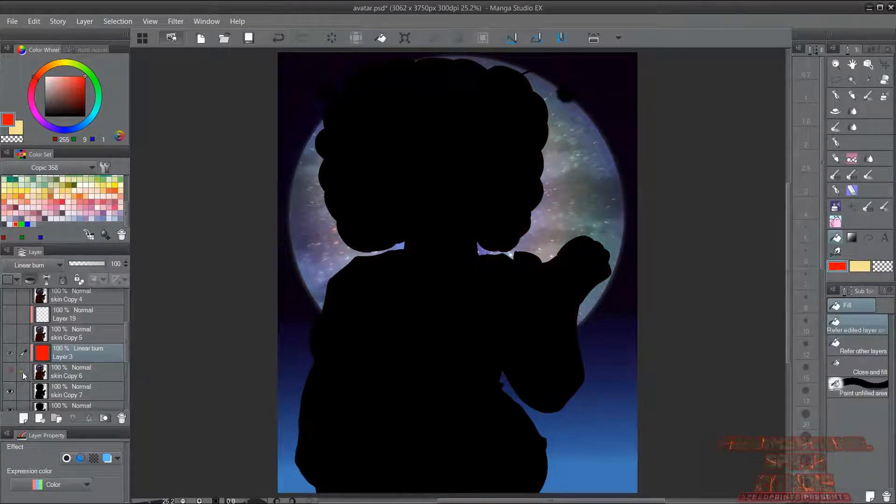
{"action": "left_click", "coordinate": [10, 372]}
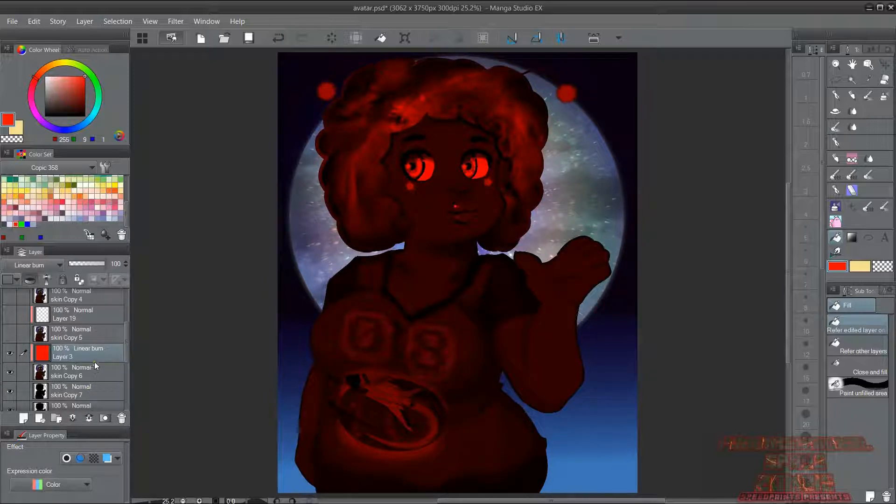
- Show skin Copy 5 and its clipped Layer 19 above the red layer
{"action": "scroll", "coordinate": [124, 334], "scroll_direction": "up", "scroll_amount": 2}
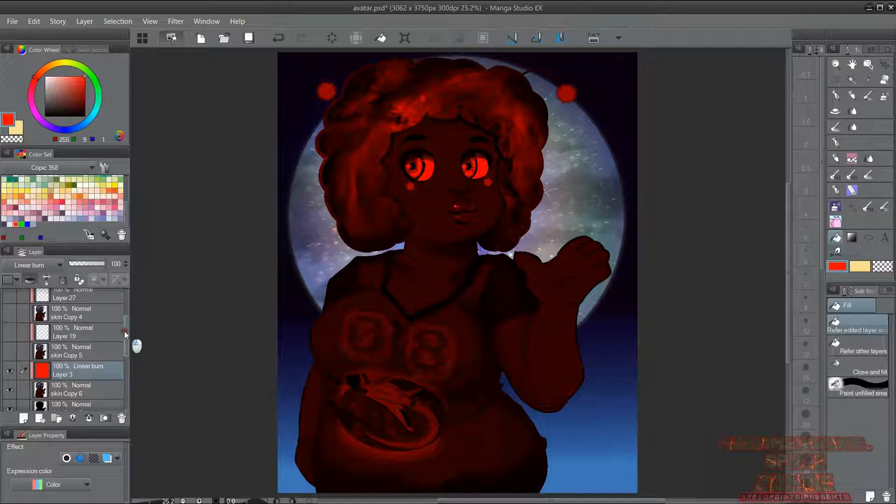
{"action": "left_click", "coordinate": [9, 354]}
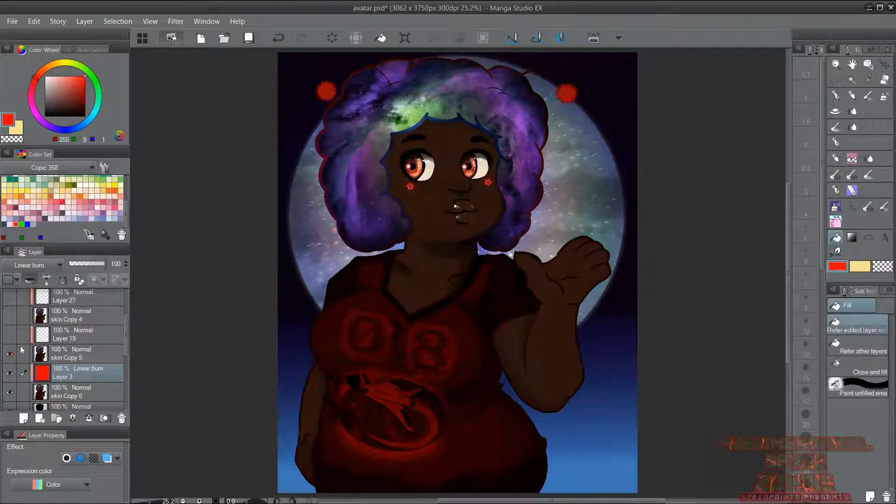
{"action": "left_click", "coordinate": [8, 335]}
- Fill Layer 19 with the bright green swatch and set its blending mode to Linear burn
{"action": "left_click", "coordinate": [22, 224]}
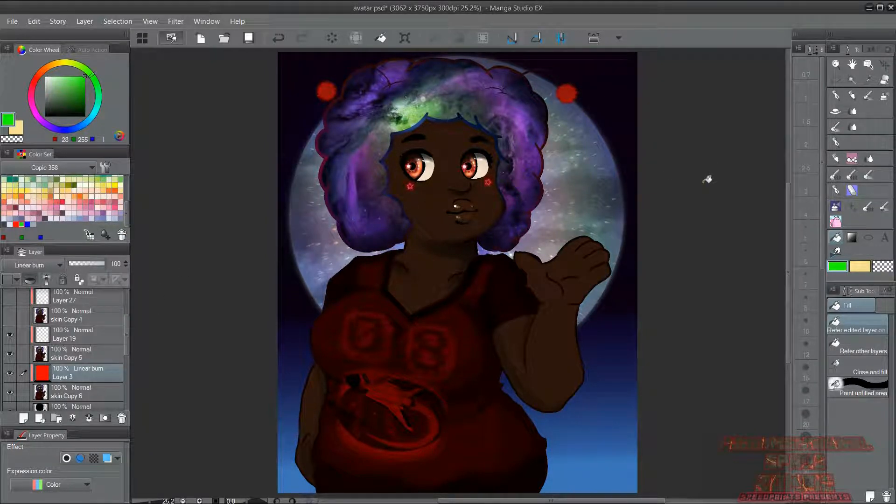
{"action": "left_click", "coordinate": [83, 336]}
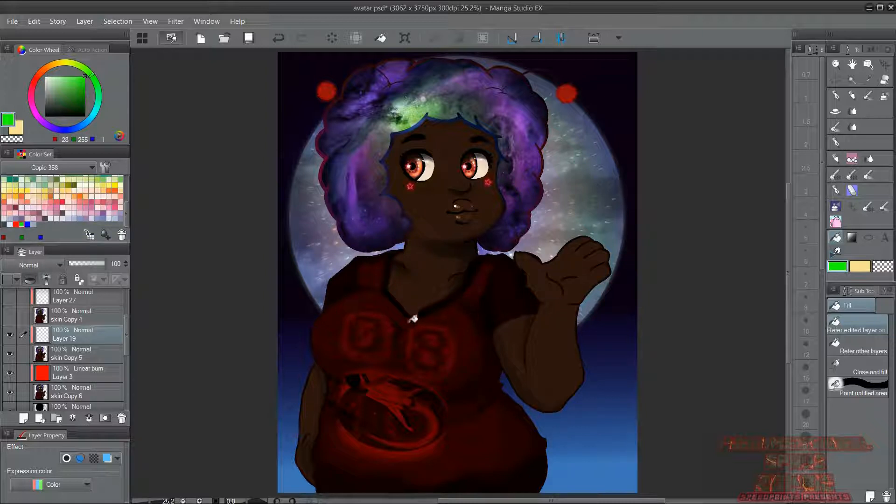
{"action": "left_click", "coordinate": [429, 327]}
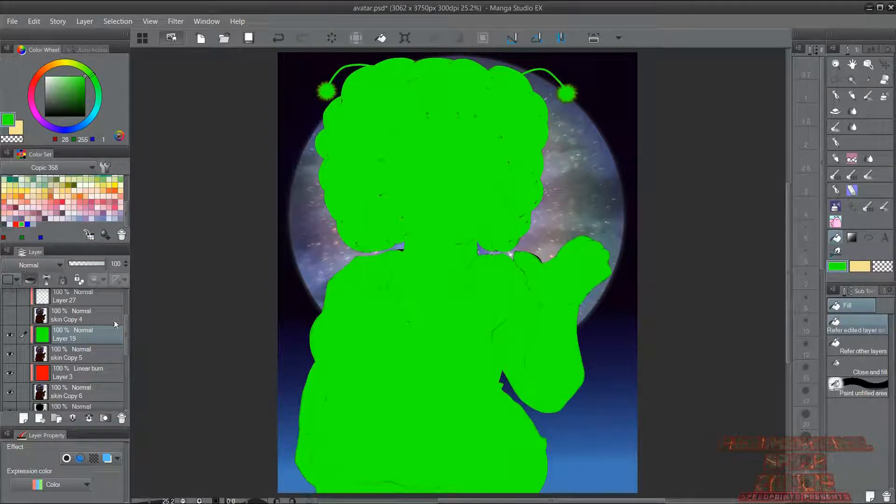
{"action": "left_click", "coordinate": [51, 265]}
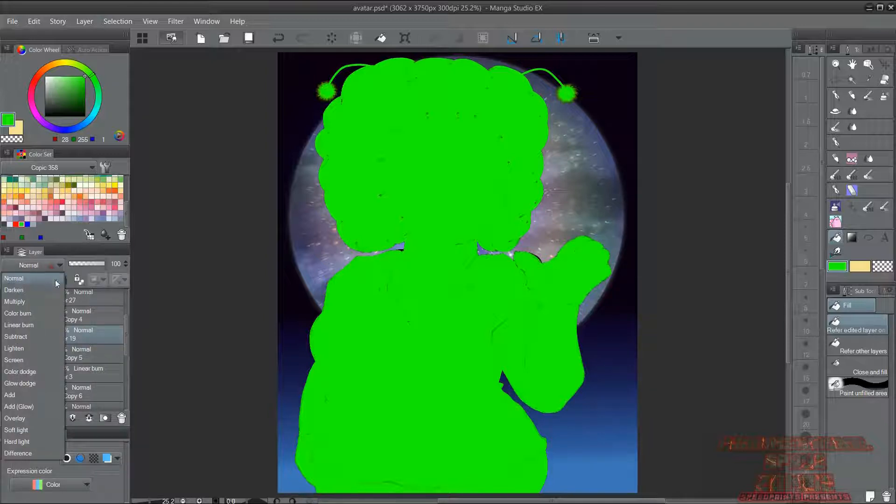
{"action": "left_click", "coordinate": [43, 324]}
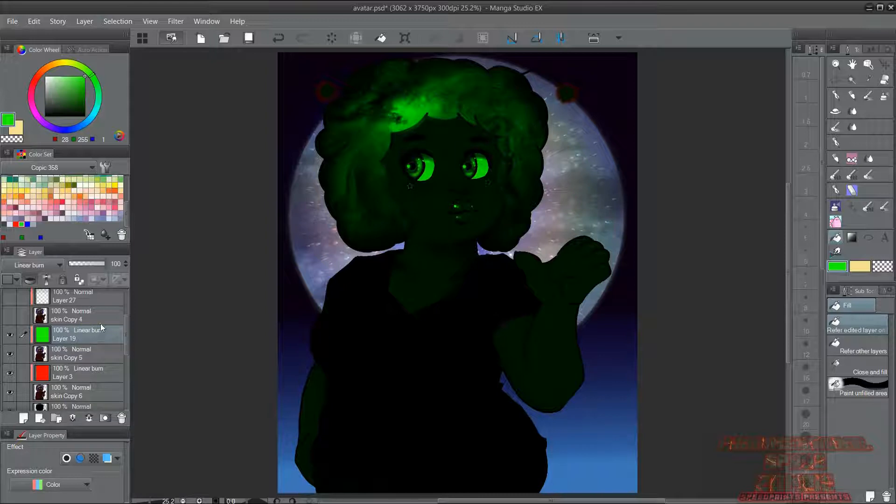
- Show skin Copy 4 and Layer 27, and fill Layer 27 with the bright blue swatch (RGB 1, 5, 255)
{"action": "left_click_drag", "start_coordinate": [126, 335], "coordinate": [124, 323]}
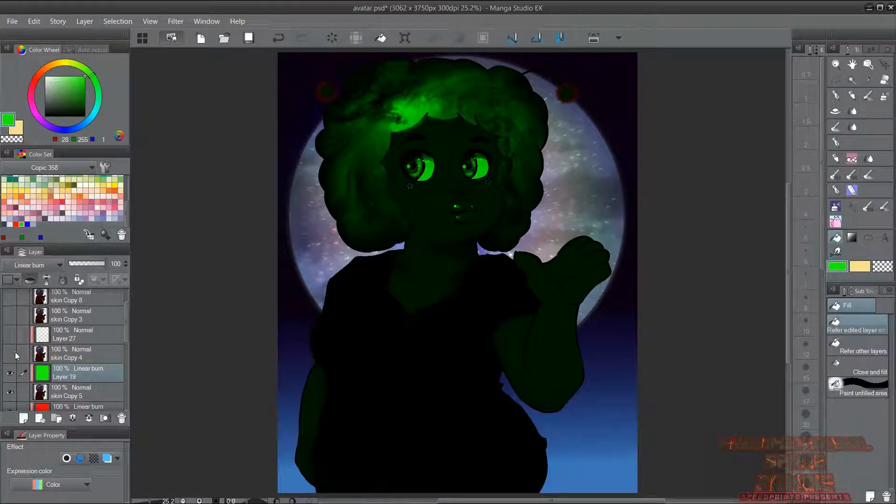
{"action": "left_click_drag", "start_coordinate": [15, 352], "coordinate": [13, 335]}
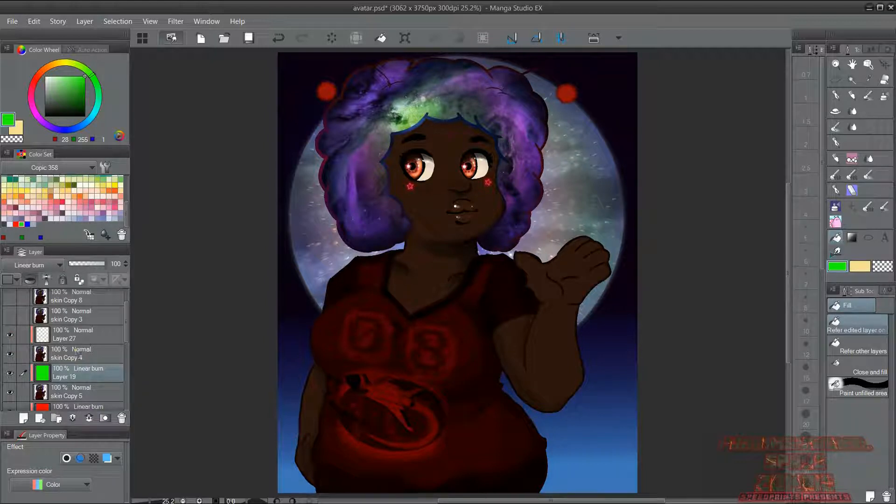
{"action": "left_click", "coordinate": [27, 224]}
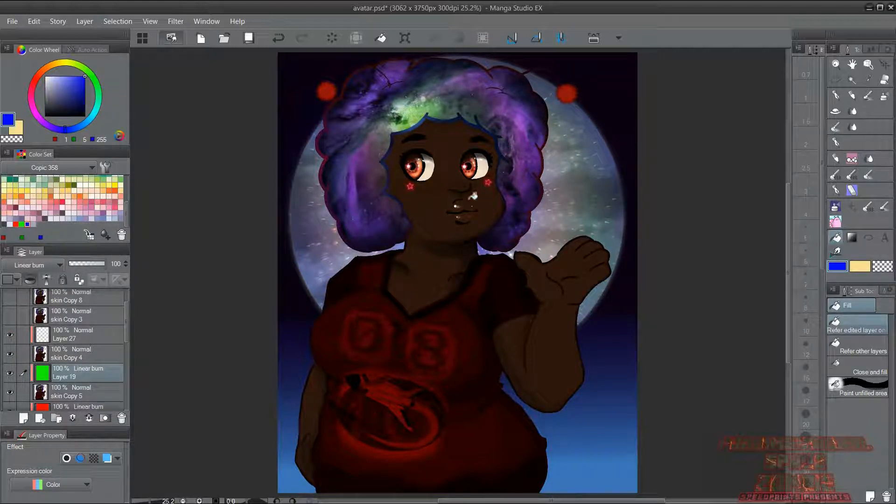
{"action": "left_click", "coordinate": [98, 337]}
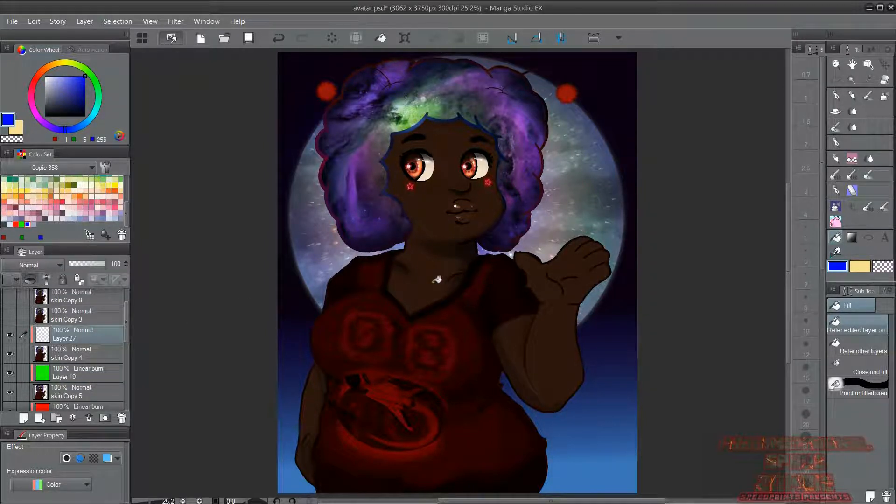
{"action": "left_click", "coordinate": [429, 293]}
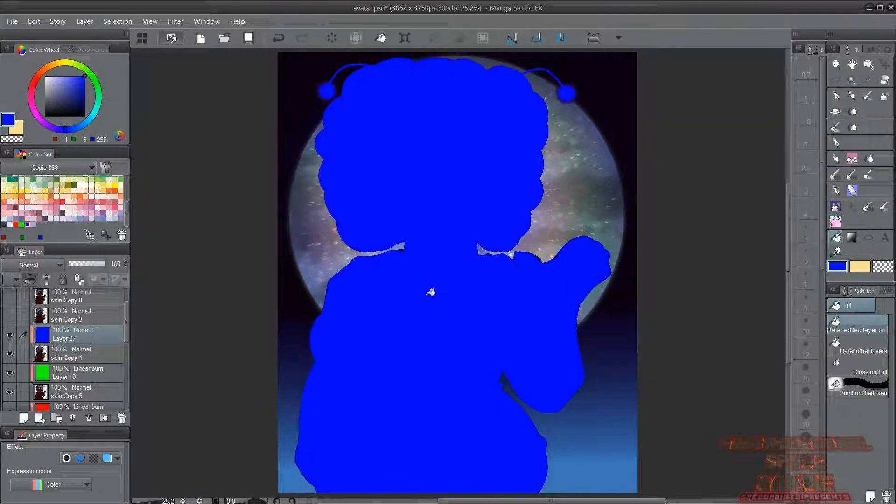
- Set the blue Layer 27's blending mode to Linear burn
{"action": "left_click", "coordinate": [46, 264]}
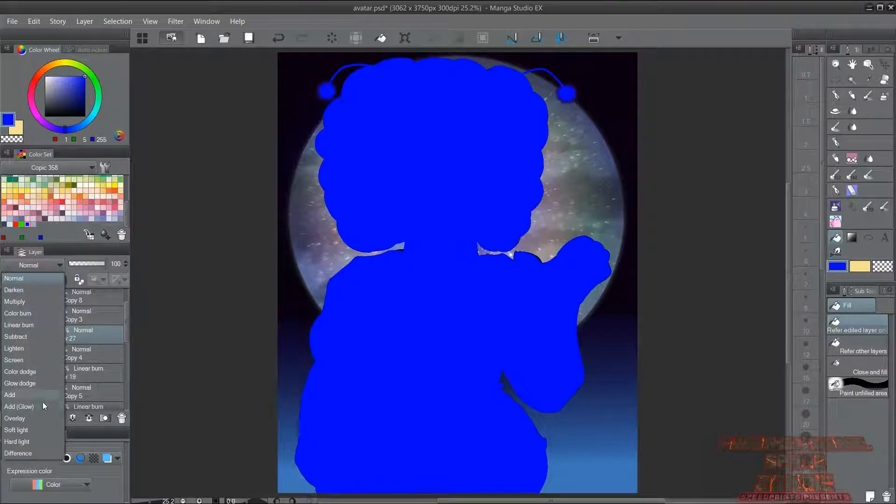
{"action": "left_click", "coordinate": [41, 326]}
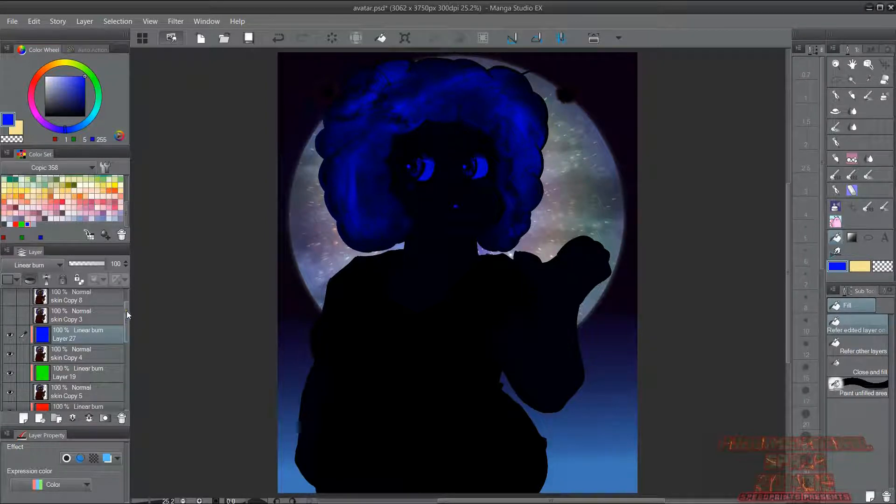
- Toggle the visibility of skin Copy 4, Layer 27 and skin Copy 5 to compare the blue, green and red versions of the character
{"action": "scroll", "coordinate": [127, 309], "scroll_direction": "down", "scroll_amount": 2}
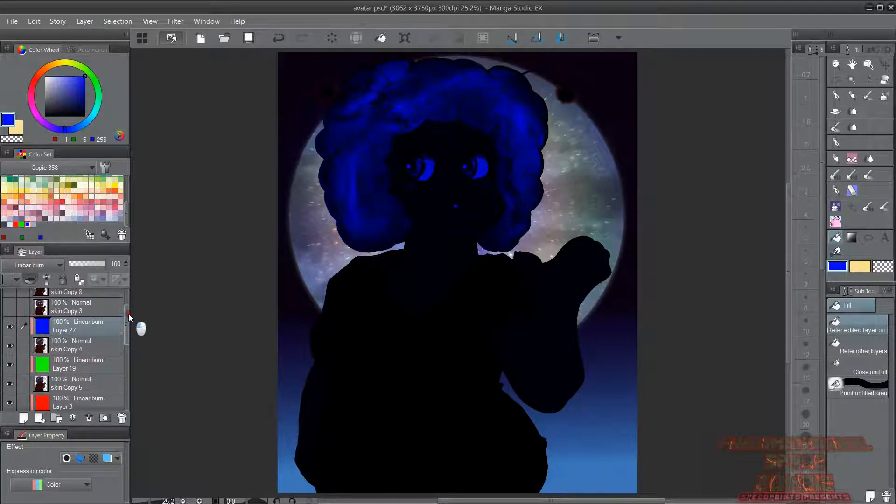
{"action": "scroll", "coordinate": [128, 314], "scroll_direction": "down", "scroll_amount": 2}
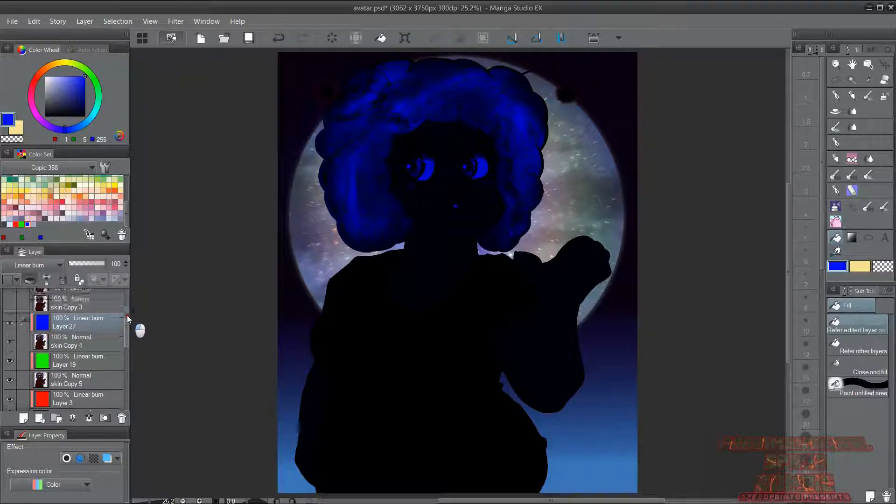
{"action": "left_click", "coordinate": [9, 341]}
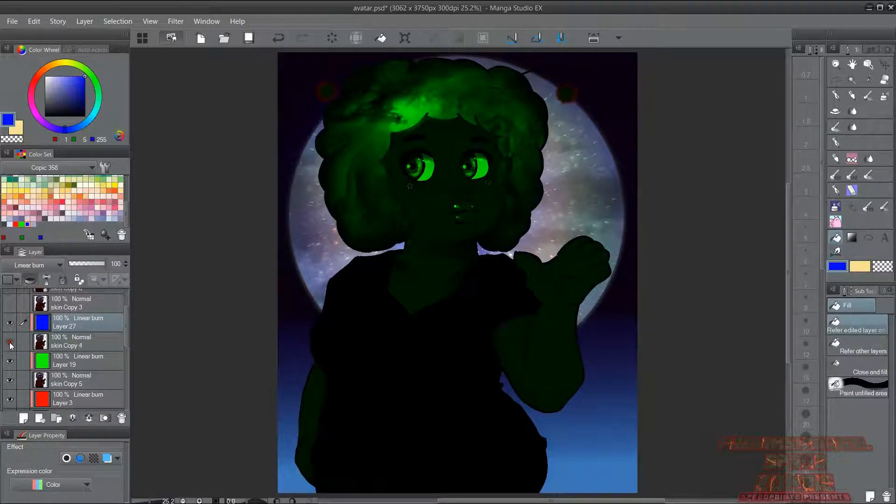
{"action": "left_click", "coordinate": [9, 344]}
{"action": "left_click", "coordinate": [10, 344]}
{"action": "left_click", "coordinate": [10, 323]}
{"action": "left_click", "coordinate": [11, 373]}
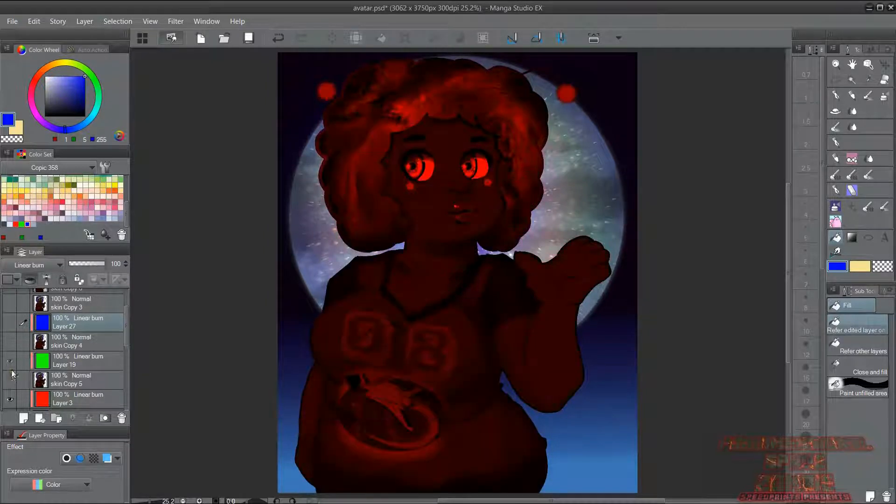
{"action": "left_click", "coordinate": [12, 376]}
{"action": "left_click", "coordinate": [9, 342]}
{"action": "left_click", "coordinate": [10, 322]}
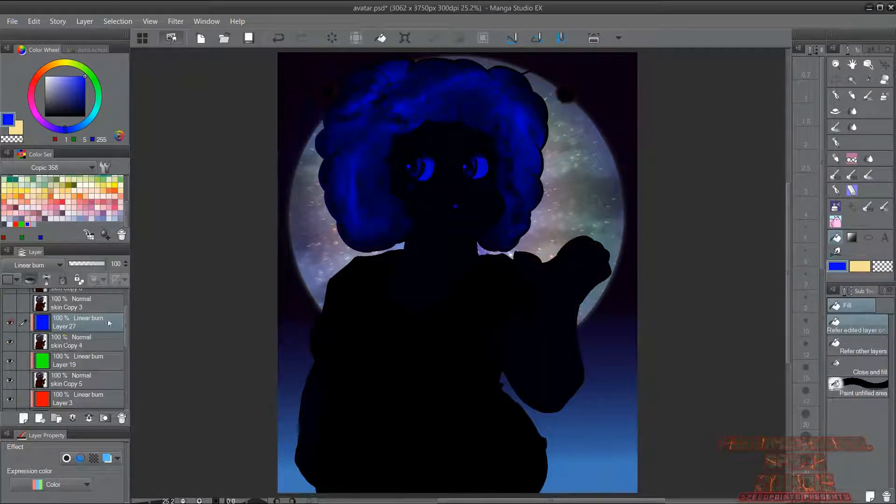
- Merge the red Layer 3 down into skin Copy 6
{"action": "mouse_move", "coordinate": [127, 316]}
{"action": "left_mouse_down"}
{"action": "mouse_move", "coordinate": [126, 330]}
{"action": "mouse_move", "coordinate": [121, 309]}
{"action": "mouse_move", "coordinate": [125, 329]}
{"action": "left_mouse_up"}
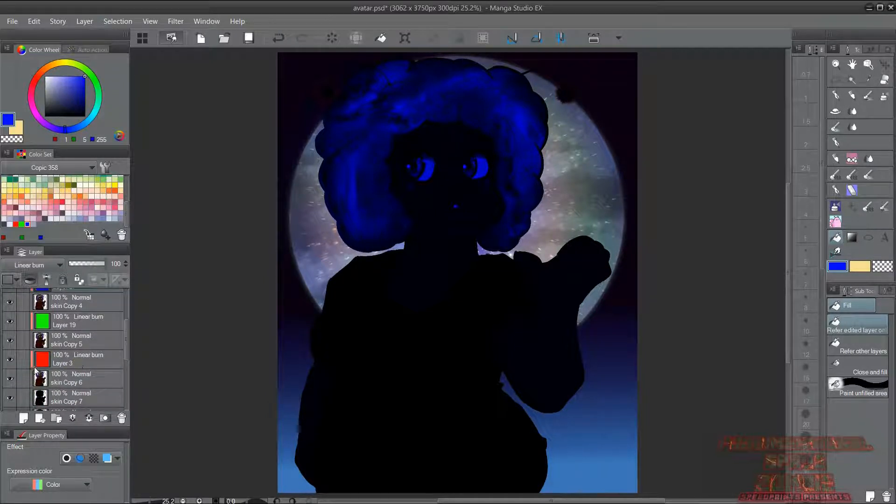
{"action": "left_click", "coordinate": [82, 363]}
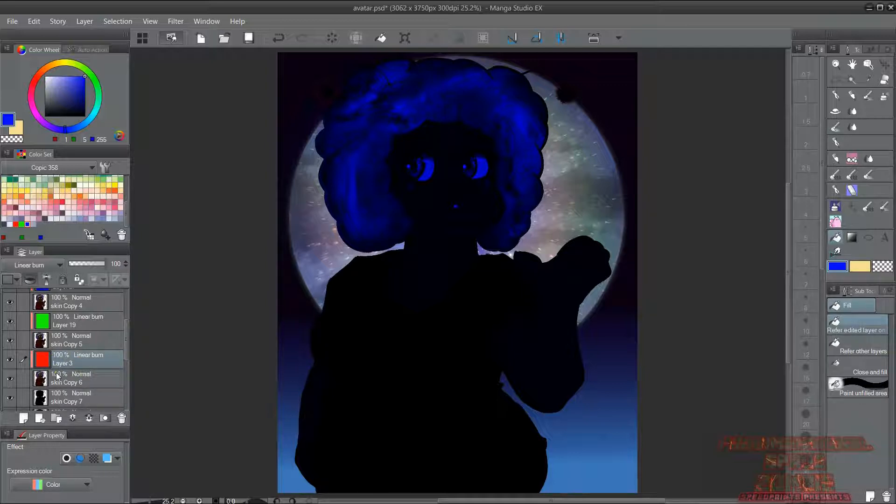
{"action": "left_click", "coordinate": [24, 378]}
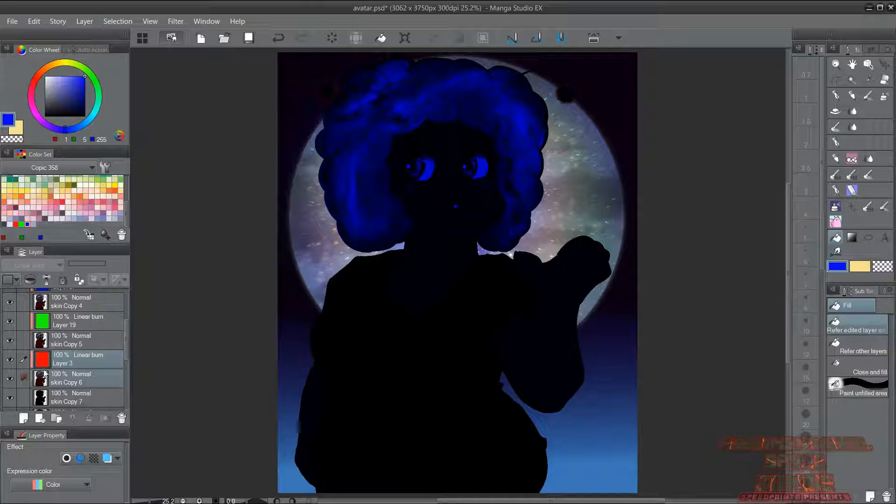
{"action": "left_click", "coordinate": [77, 364]}
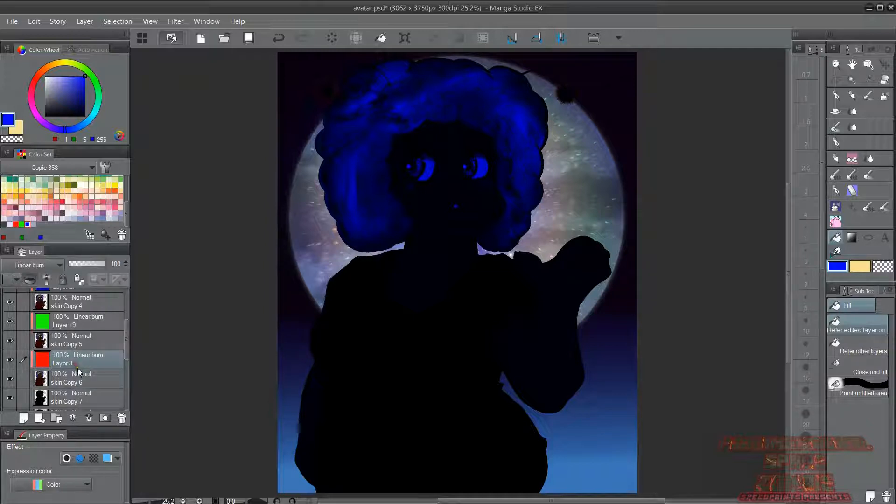
{"action": "left_click", "coordinate": [89, 418]}
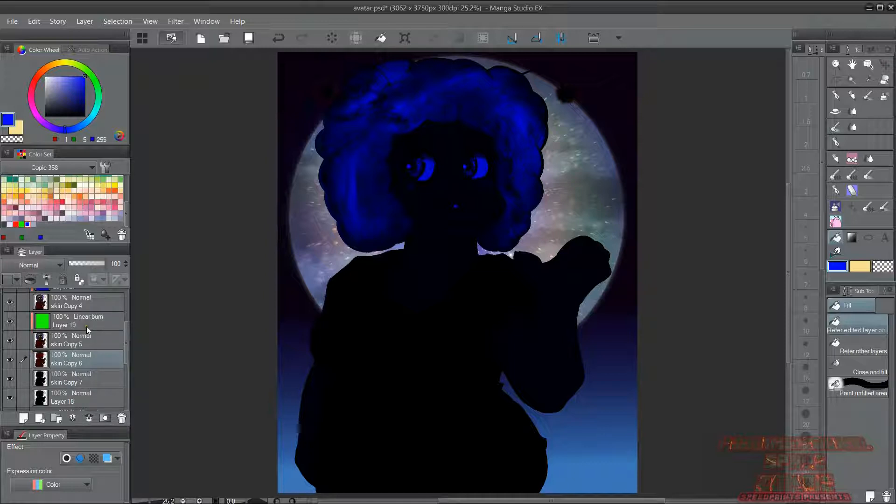
- Merge the green Layer 19 down into skin Copy 5 and the blue Layer 27 down into skin Copy 4
{"action": "left_click", "coordinate": [88, 327]}
{"action": "left_click", "coordinate": [89, 419]}
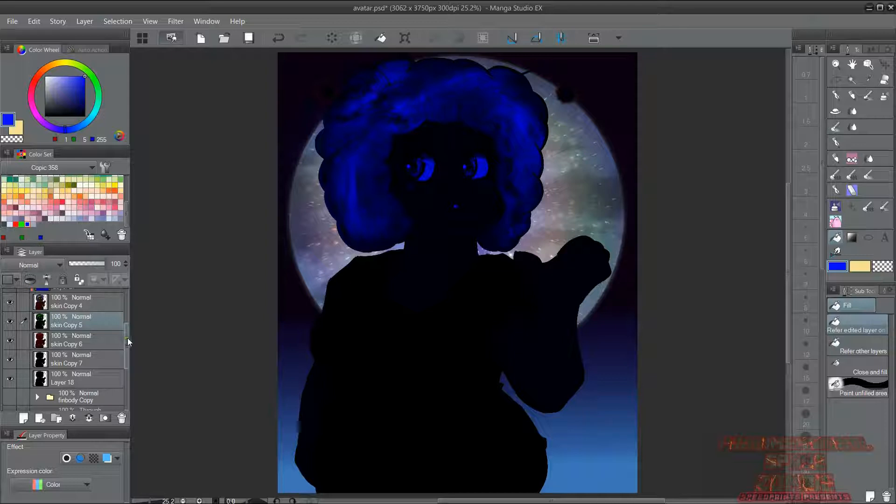
{"action": "scroll", "coordinate": [127, 338], "scroll_direction": "up", "scroll_amount": 2}
{"action": "left_click", "coordinate": [94, 306]}
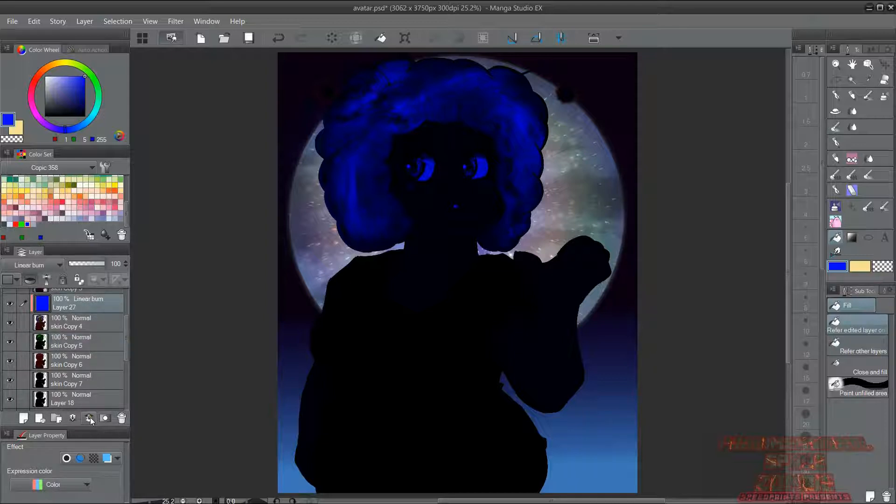
{"action": "left_click", "coordinate": [89, 419]}
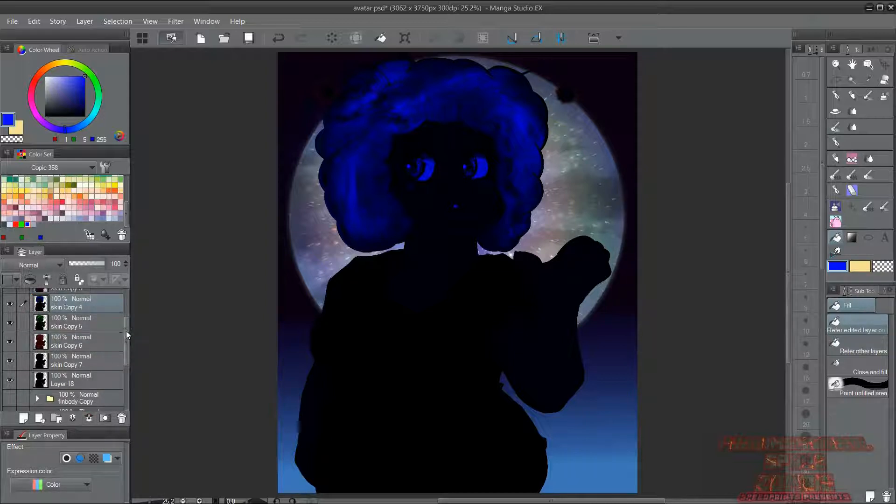
- Toggle the merged skin Copy 4 and skin Copy 5 off and on to check each tinted layer
{"action": "scroll", "coordinate": [127, 336], "scroll_direction": "up", "scroll_amount": 2}
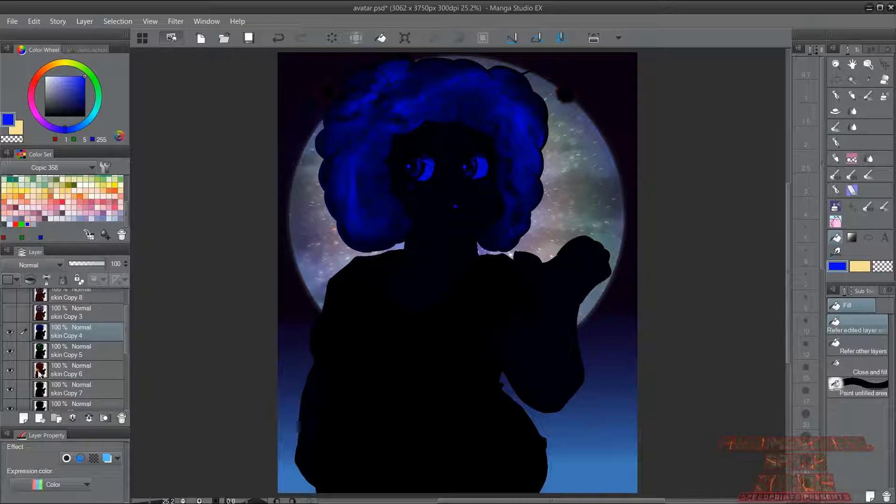
{"action": "left_click", "coordinate": [10, 390]}
{"action": "left_click", "coordinate": [9, 331]}
{"action": "left_click", "coordinate": [10, 332]}
{"action": "left_click", "coordinate": [10, 332]}
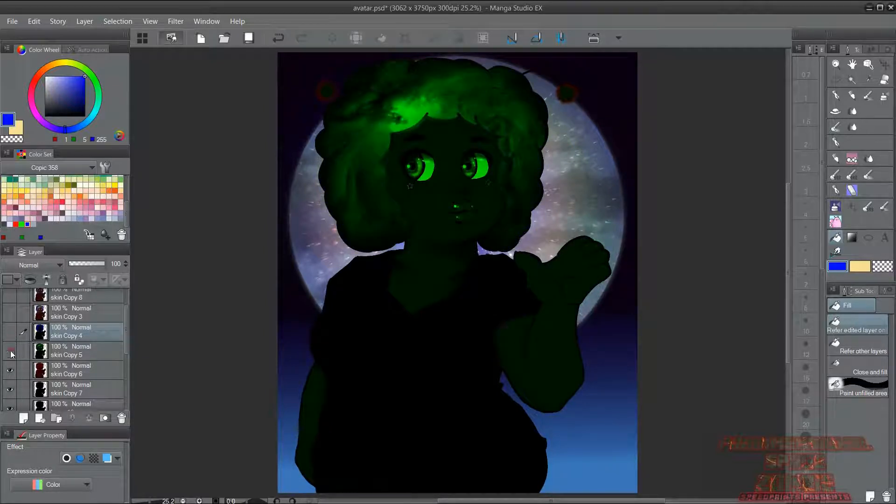
{"action": "left_click", "coordinate": [10, 352]}
{"action": "left_click", "coordinate": [10, 349]}
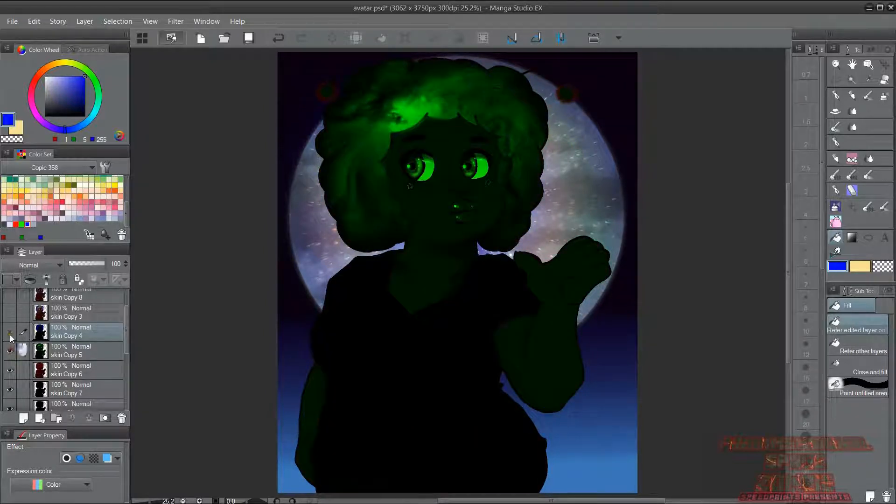
{"action": "left_click", "coordinate": [9, 334]}
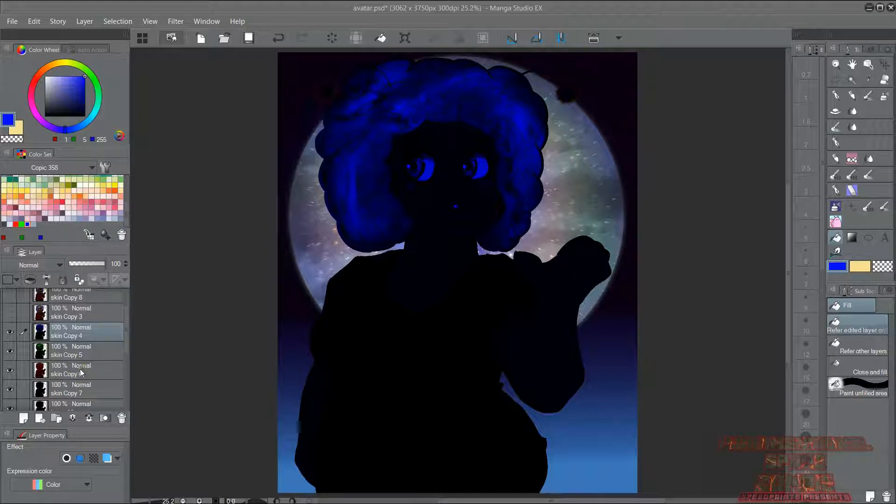
- Reorder the tinted layers so red skin Copy 6 is above green skin Copy 5, with blue skin Copy 4 beneath them
{"action": "left_click_drag", "start_coordinate": [81, 371], "coordinate": [85, 334]}
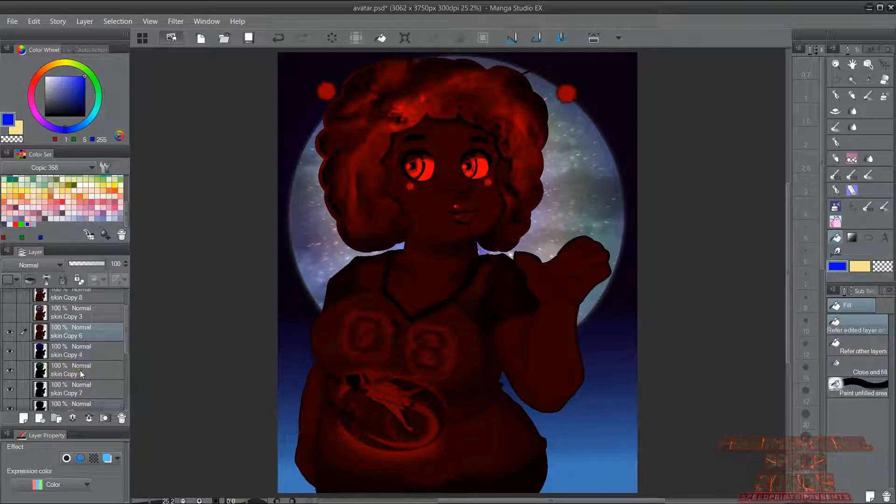
{"action": "left_click_drag", "start_coordinate": [80, 368], "coordinate": [85, 351]}
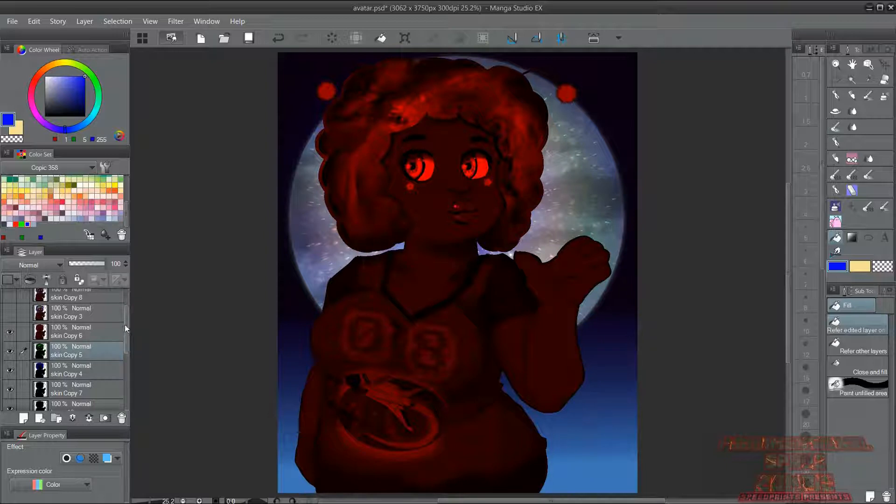
{"action": "left_click_drag", "start_coordinate": [126, 326], "coordinate": [126, 326]}
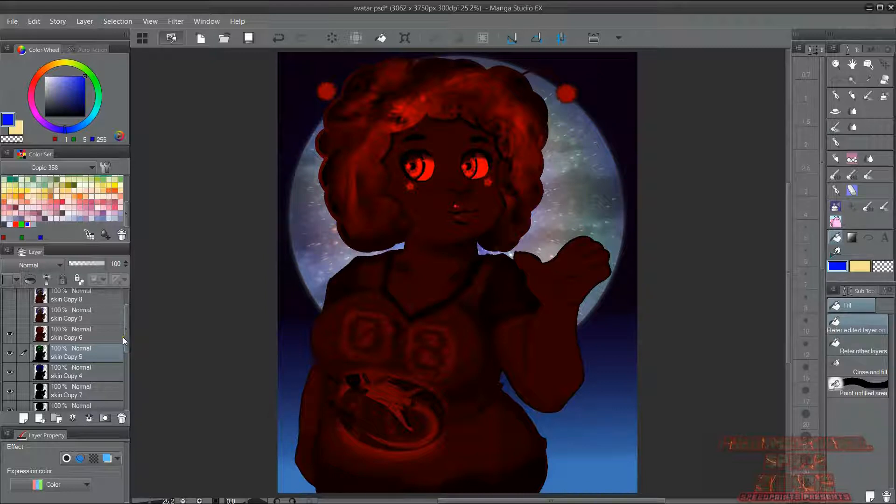
- Set the red skin Copy 6 layer's blending mode to Screen
{"action": "left_click", "coordinate": [95, 336]}
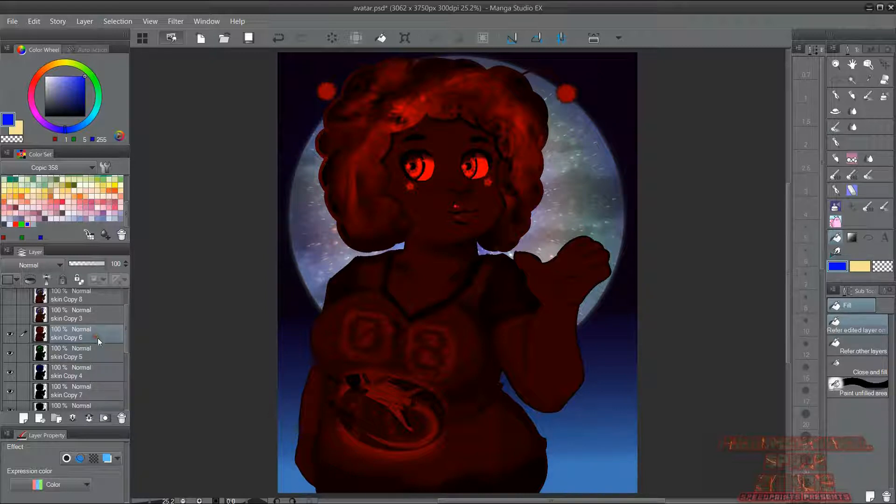
{"action": "left_click", "coordinate": [51, 266]}
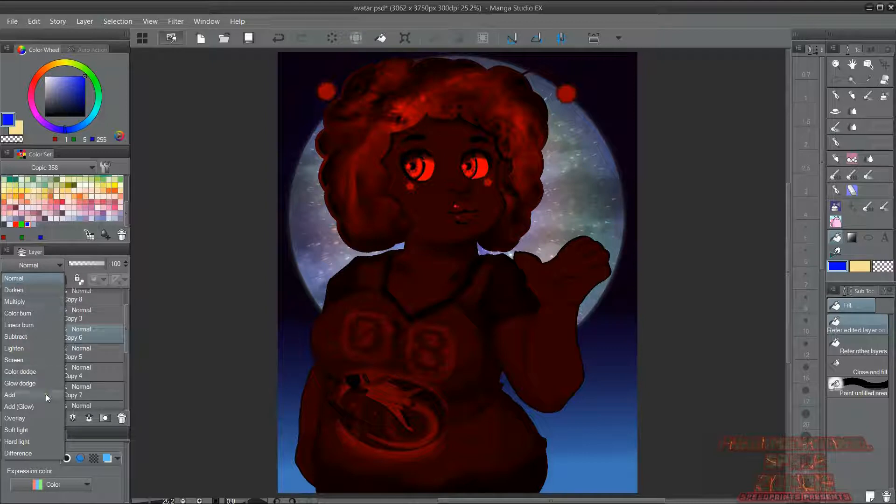
{"action": "left_click", "coordinate": [34, 359]}
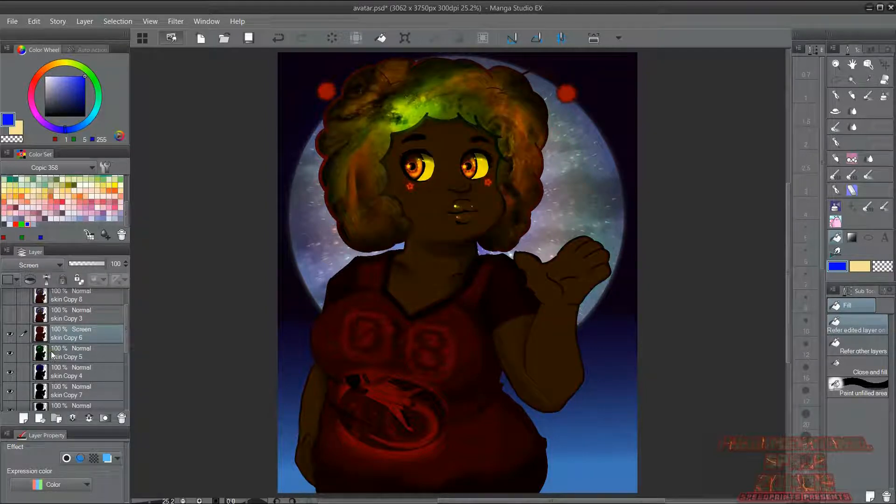
- Set the blending mode of the green skin Copy 5 and blue skin Copy 4 layers to Screen
{"action": "left_click", "coordinate": [84, 353]}
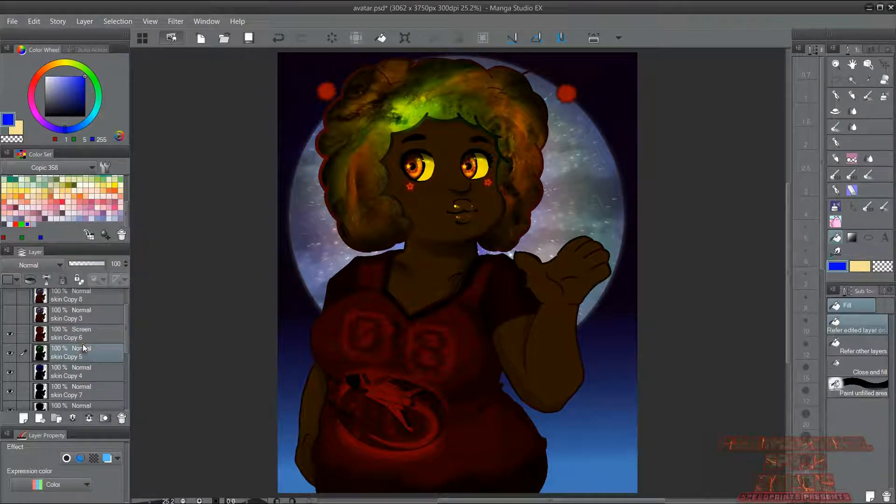
{"action": "left_click", "coordinate": [46, 265]}
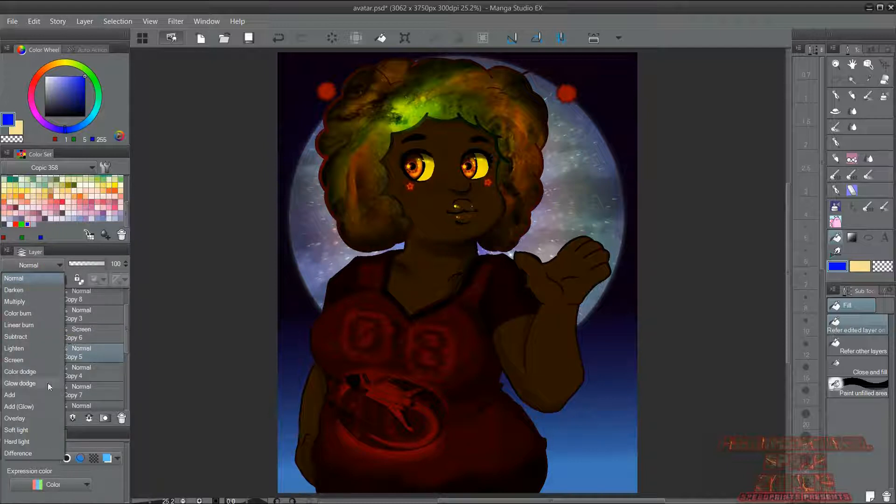
{"action": "left_click", "coordinate": [40, 360]}
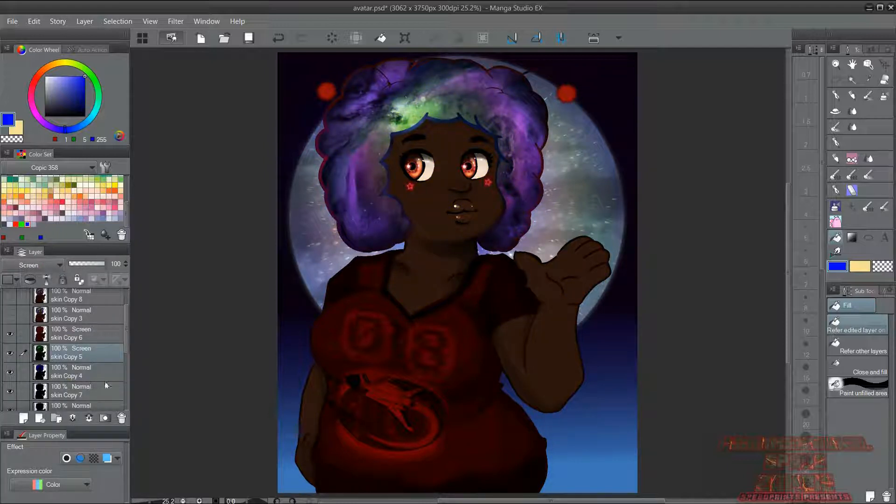
{"action": "left_click", "coordinate": [80, 372]}
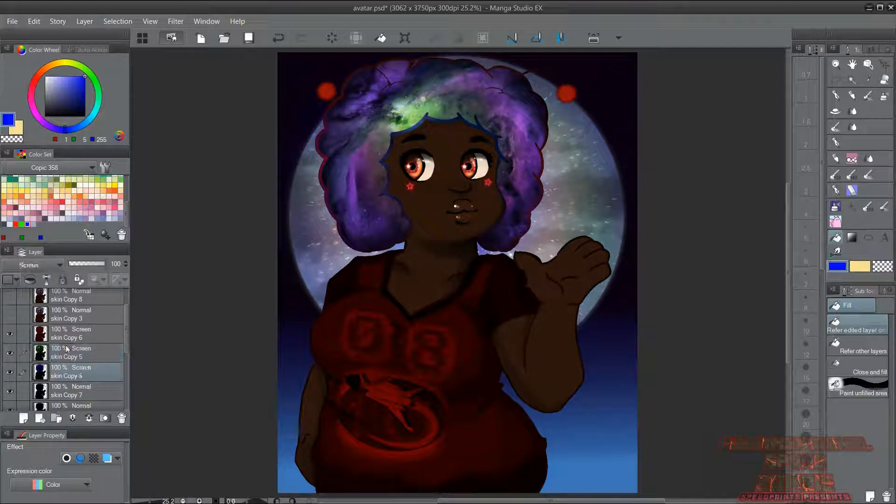
{"action": "left_click", "coordinate": [43, 265]}
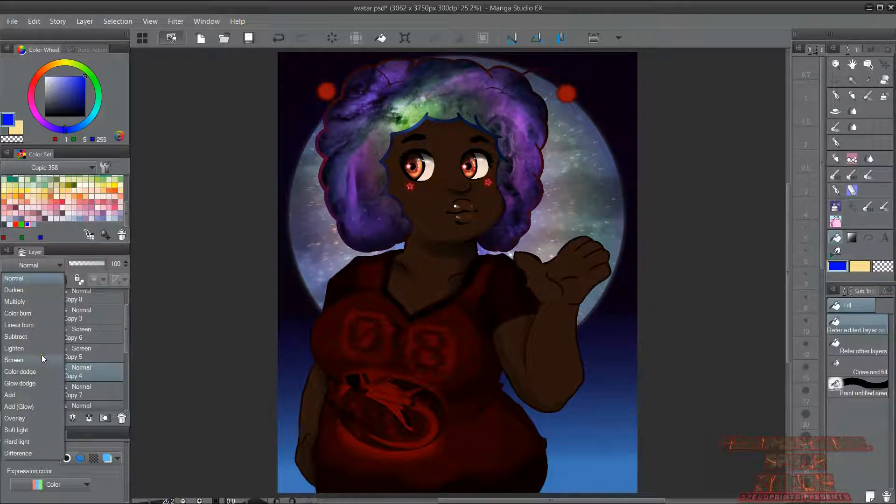
{"action": "left_click", "coordinate": [14, 360]}
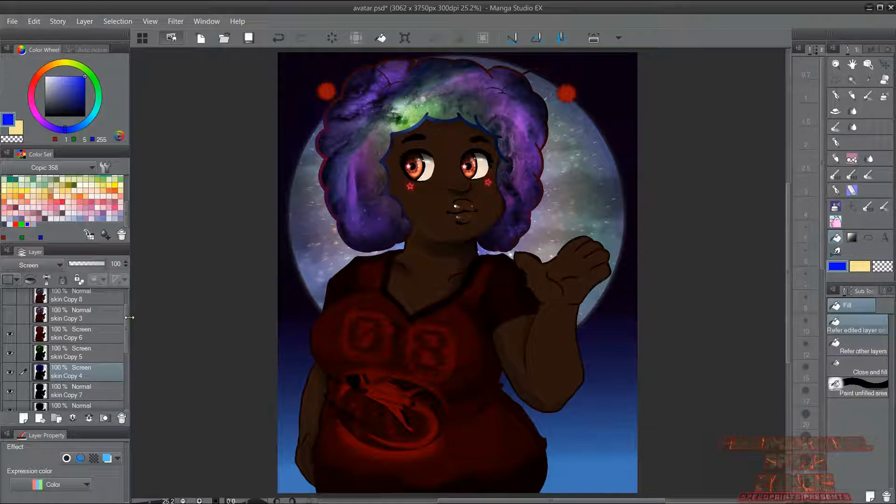
- Offset the red skin Copy 6, green skin Copy 5 and blue skin Copy 4 layers slightly from one another to produce colour fringes
{"action": "scroll", "coordinate": [125, 312], "scroll_direction": "down", "scroll_amount": 1}
{"action": "scroll", "coordinate": [127, 318], "scroll_direction": "up", "scroll_amount": 1}
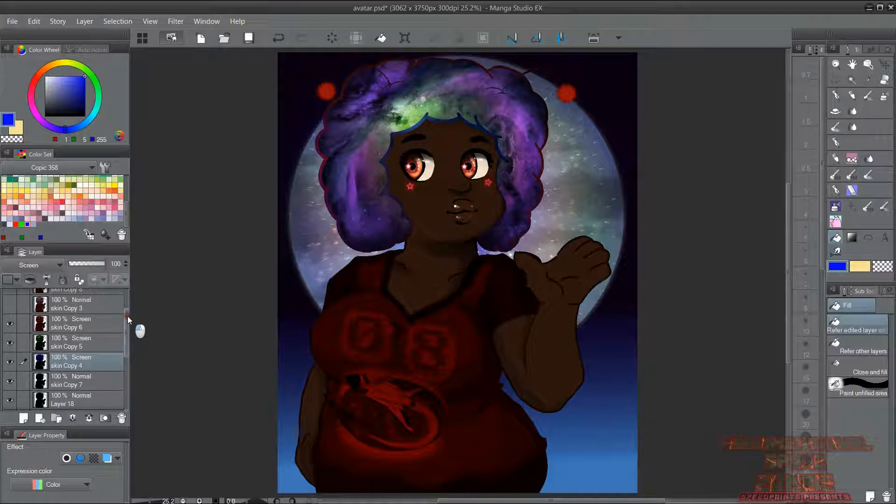
{"action": "left_click", "coordinate": [199, 500]}
{"action": "left_click", "coordinate": [199, 500]}
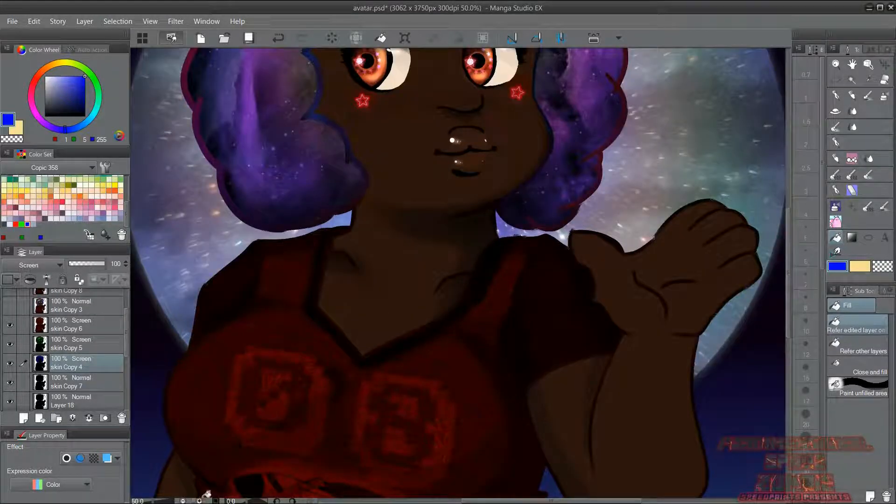
{"action": "left_click_drag", "start_coordinate": [788, 251], "coordinate": [788, 232]}
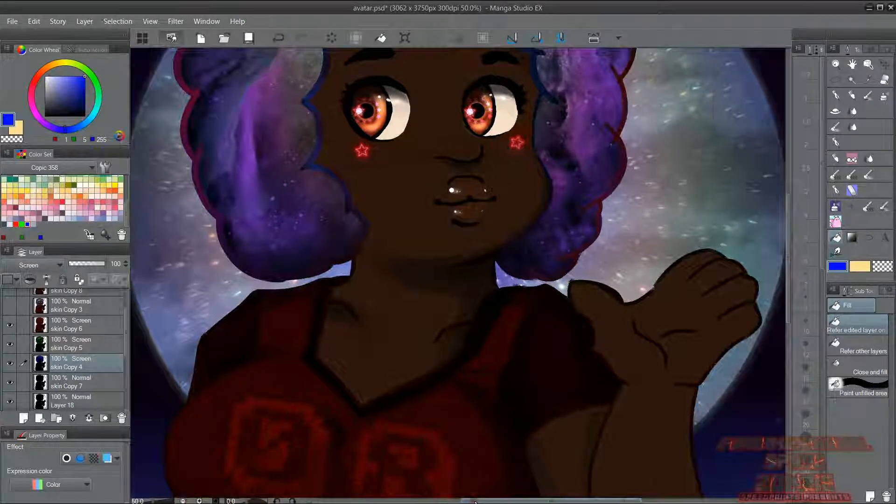
{"action": "left_click_drag", "start_coordinate": [475, 501], "coordinate": [451, 501]}
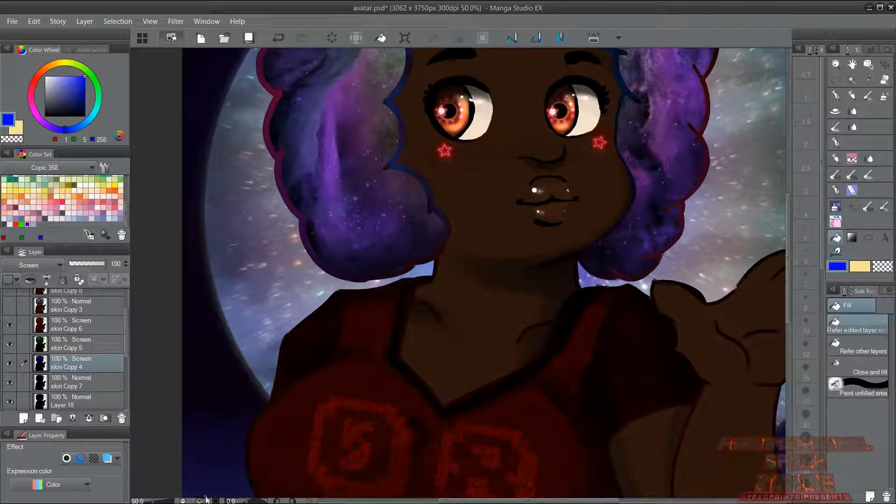
{"action": "left_click", "coordinate": [200, 500]}
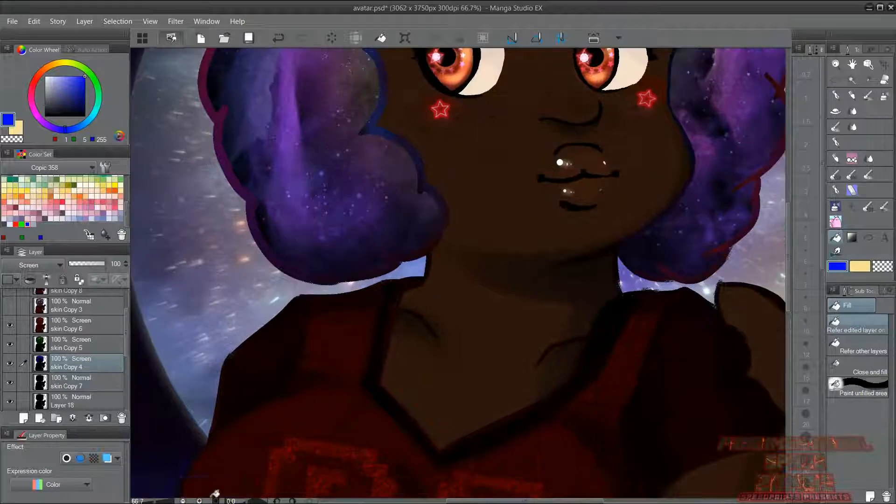
{"action": "left_click", "coordinate": [109, 327]}
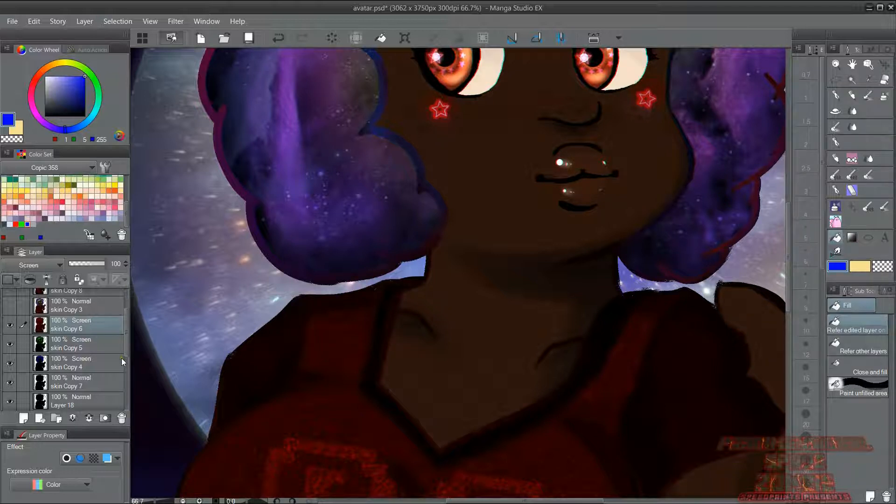
{"action": "left_click", "coordinate": [118, 346]}
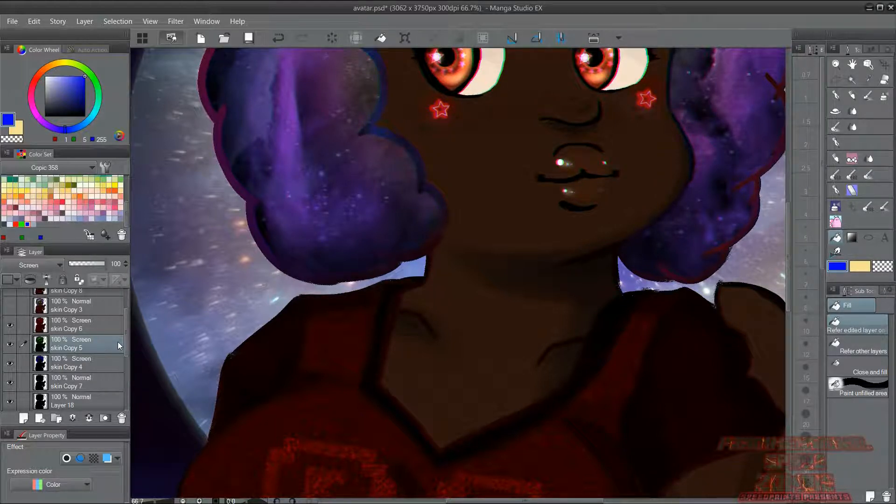
{"action": "left_click", "coordinate": [103, 367]}
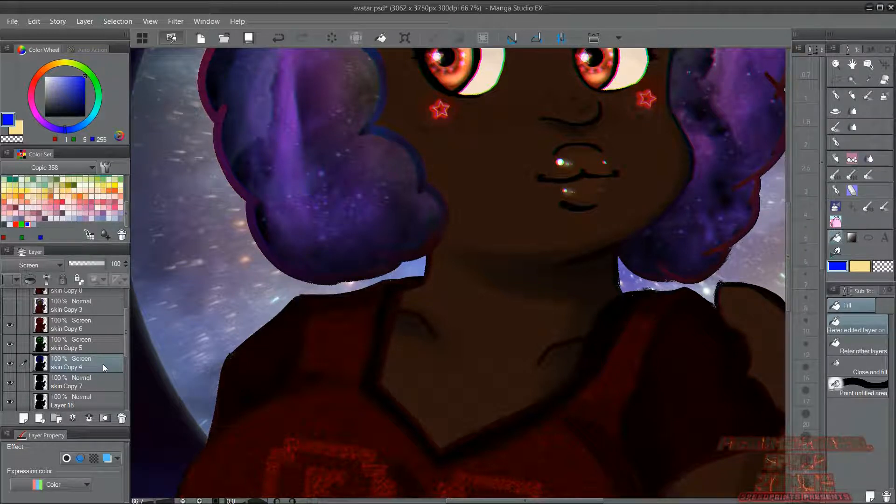
- Create a new layer folder directly above Layer 18
{"action": "left_click", "coordinate": [183, 500]}
{"action": "left_click", "coordinate": [183, 500]}
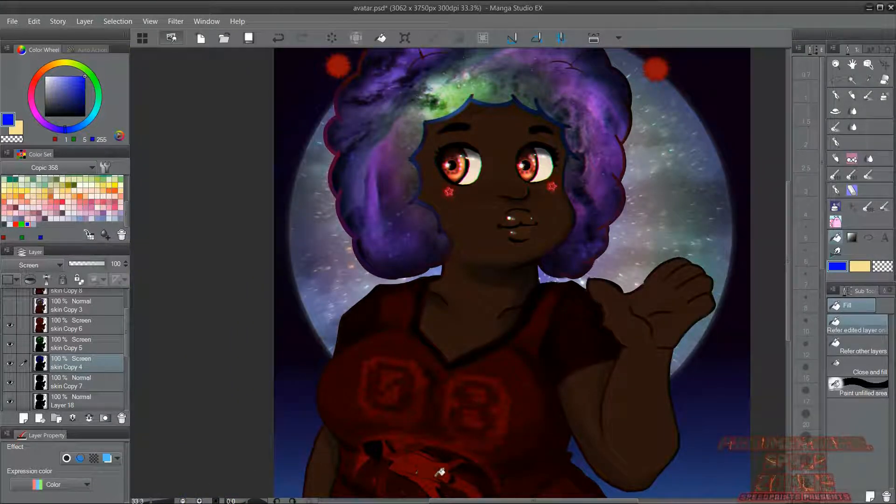
{"action": "mouse_move", "coordinate": [461, 500]}
{"action": "left_mouse_down"}
{"action": "mouse_move", "coordinate": [475, 502]}
{"action": "mouse_move", "coordinate": [462, 501]}
{"action": "left_mouse_up"}
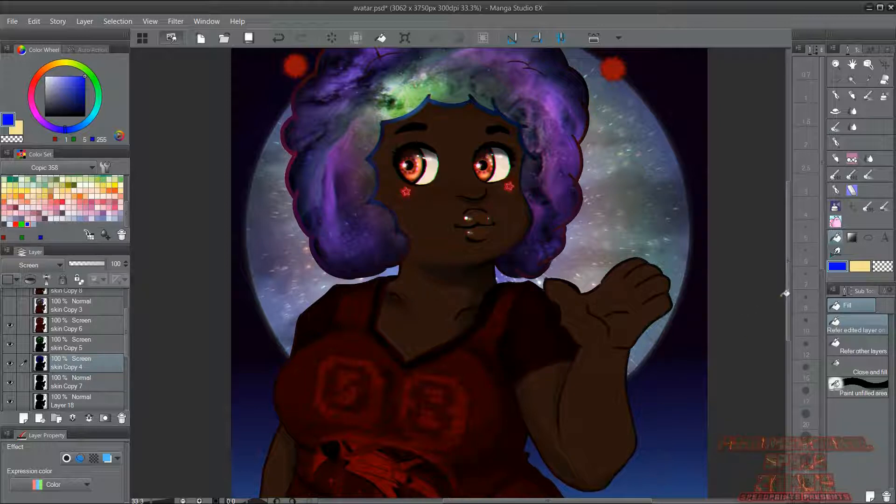
{"action": "mouse_move", "coordinate": [788, 292]}
{"action": "left_mouse_down"}
{"action": "mouse_move", "coordinate": [790, 281]}
{"action": "mouse_move", "coordinate": [788, 290]}
{"action": "left_mouse_up"}
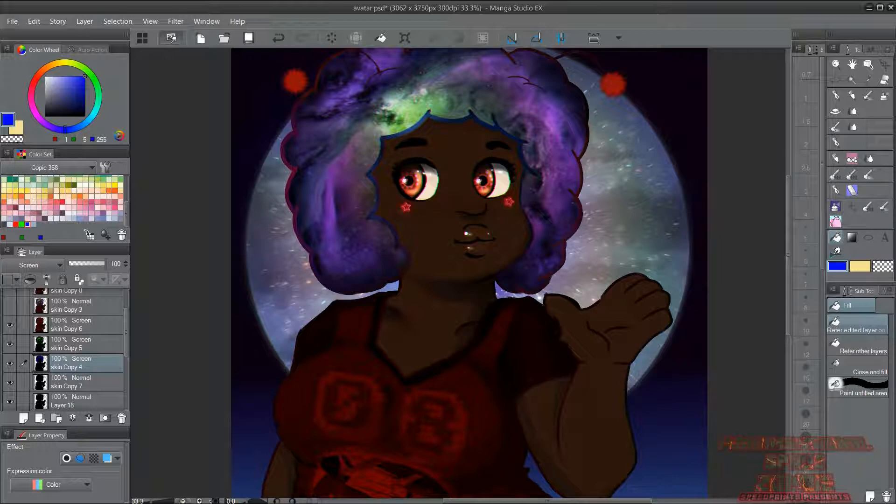
{"action": "left_click", "coordinate": [198, 500]}
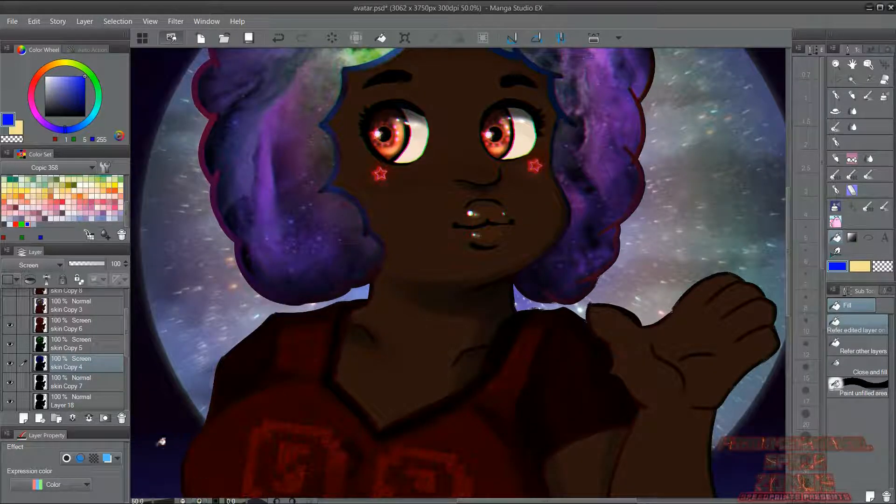
{"action": "left_click", "coordinate": [70, 399]}
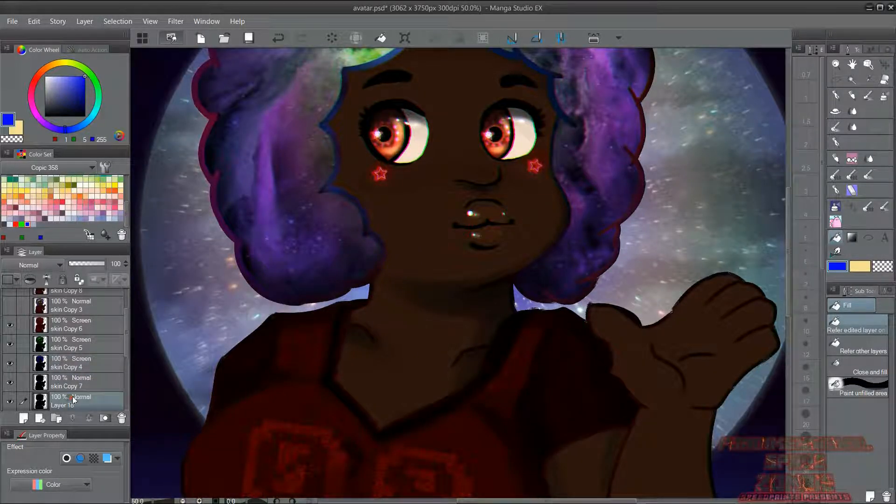
{"action": "left_click_drag", "start_coordinate": [127, 349], "coordinate": [125, 357]}
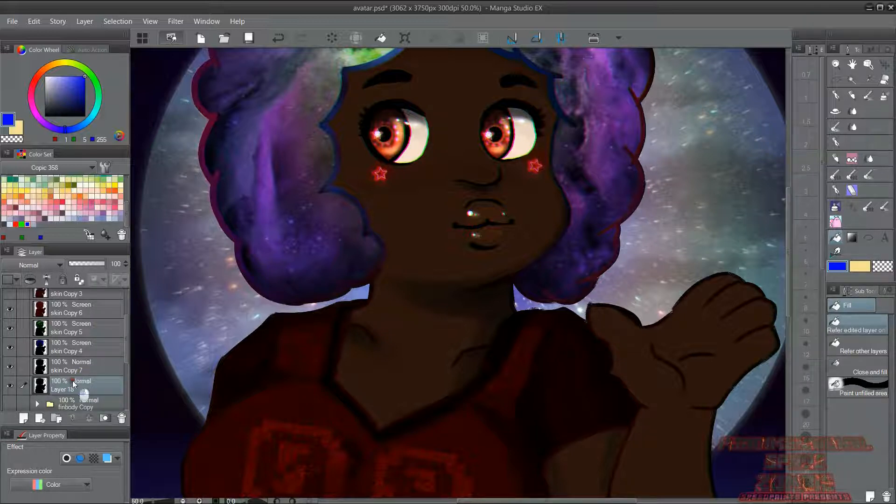
{"action": "left_click", "coordinate": [60, 415]}
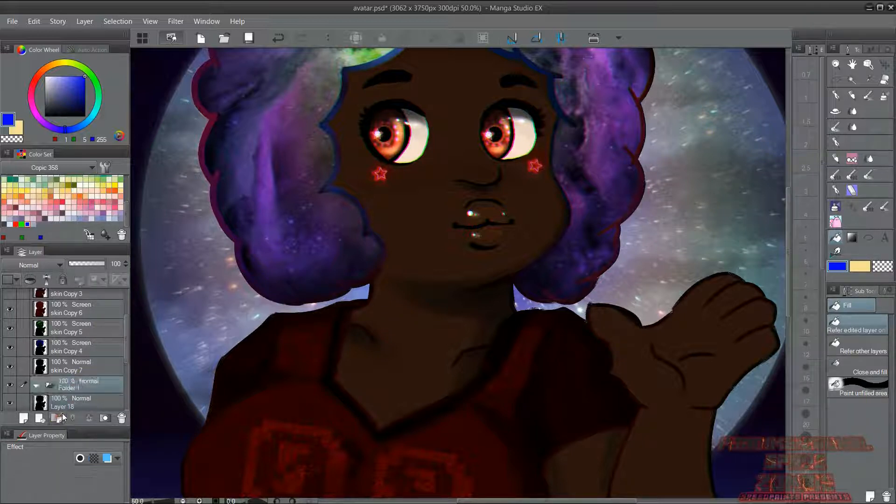
- Move the skin Copy 6, skin Copy 5, skin Copy 4 and skin Copy 7 layers together into the new folder
{"action": "left_click_drag", "start_coordinate": [125, 324], "coordinate": [126, 322]}
{"action": "left_click", "coordinate": [28, 314]}
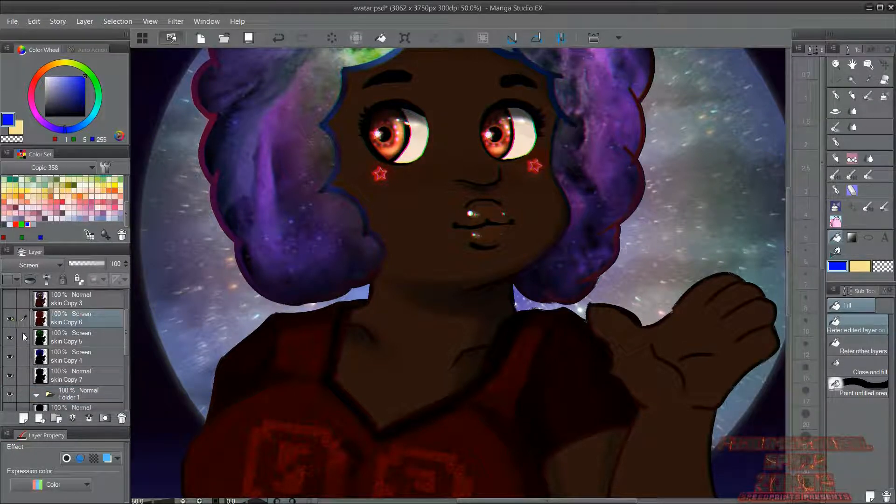
{"action": "left_click", "coordinate": [51, 337], "text": "ctrl"}
{"action": "left_click", "coordinate": [66, 356], "text": "ctrl"}
{"action": "left_click", "coordinate": [80, 376], "text": "ctrl"}
{"action": "left_click_drag", "start_coordinate": [80, 377], "coordinate": [85, 399]}
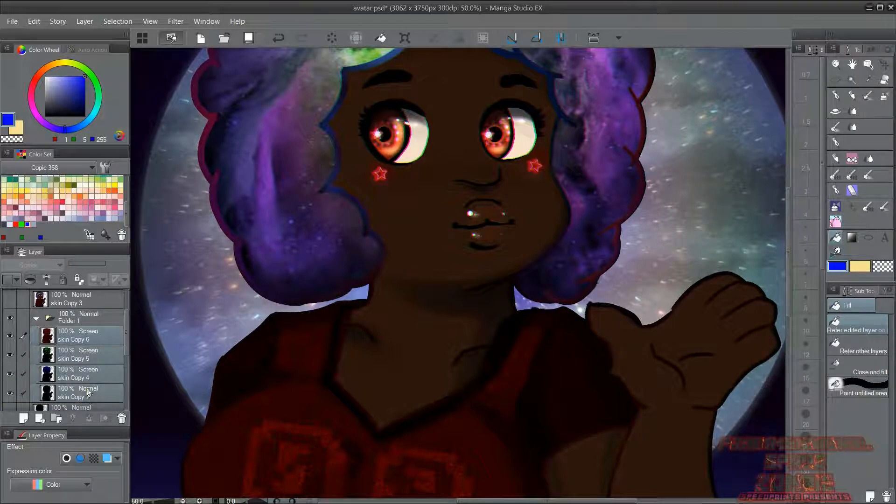
- Set the blending mode of the folder holding the tinted copies to Through and collapse the folder
{"action": "left_click", "coordinate": [75, 318]}
{"action": "left_click", "coordinate": [52, 264]}
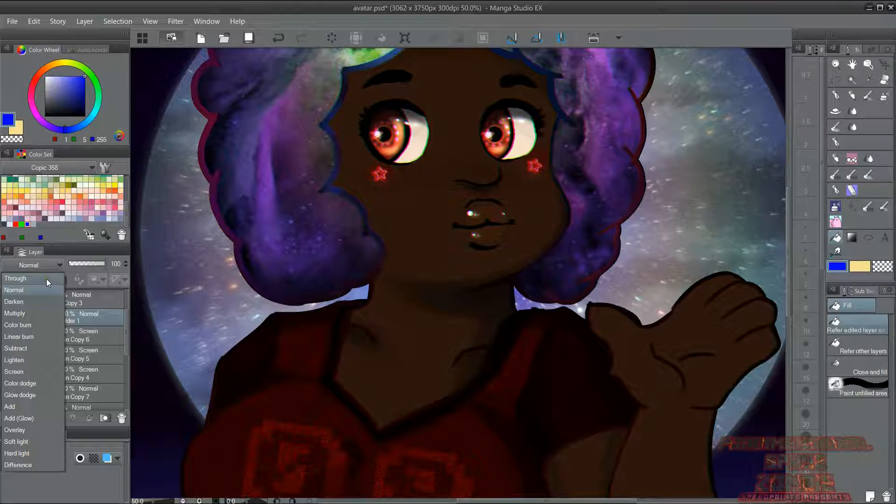
{"action": "left_click", "coordinate": [47, 278]}
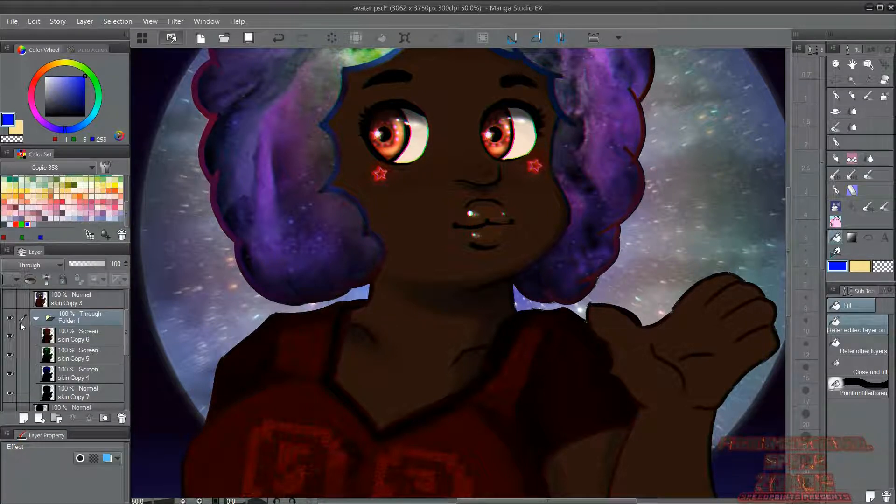
{"action": "left_click", "coordinate": [37, 319]}
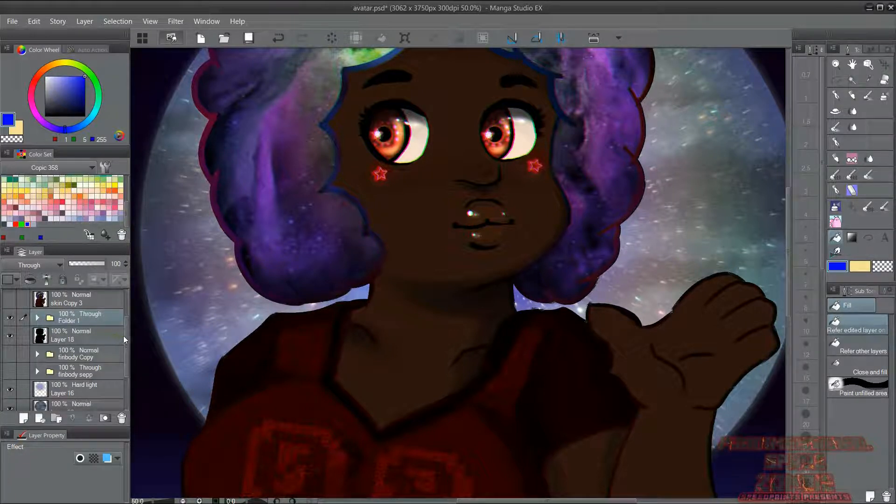
- Compare the character's face with and without the effect by alternating visibility between skin Copy 3 and Folder 1
{"action": "left_click_drag", "start_coordinate": [126, 332], "coordinate": [126, 320]}
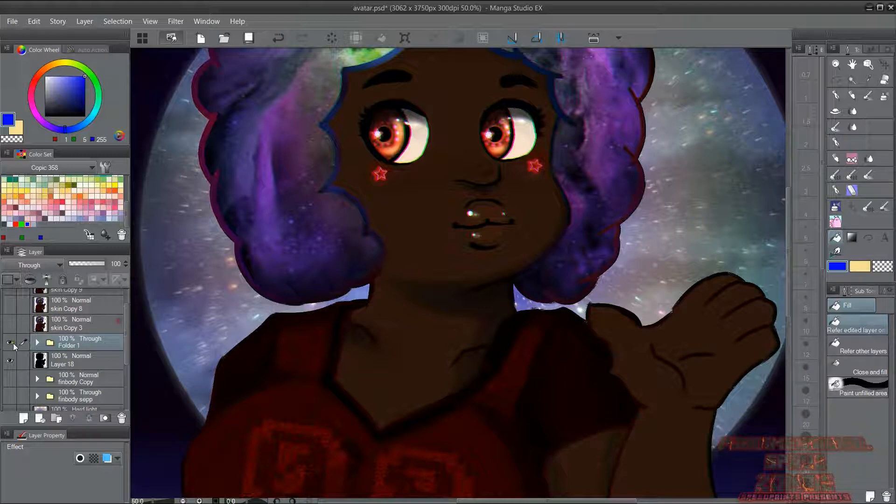
{"action": "left_click", "coordinate": [9, 323]}
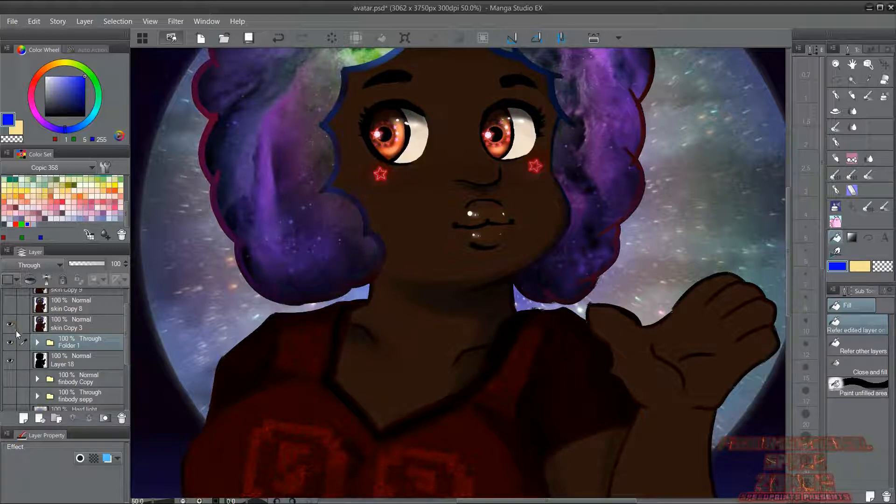
{"action": "left_click", "coordinate": [12, 343]}
{"action": "left_click", "coordinate": [199, 501]}
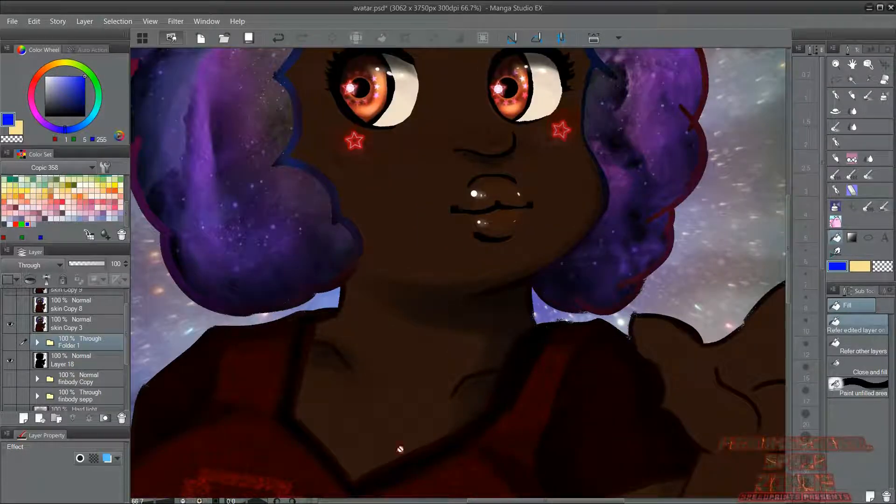
{"action": "left_click_drag", "start_coordinate": [612, 501], "coordinate": [589, 501]}
{"action": "left_click_drag", "start_coordinate": [788, 274], "coordinate": [785, 256]}
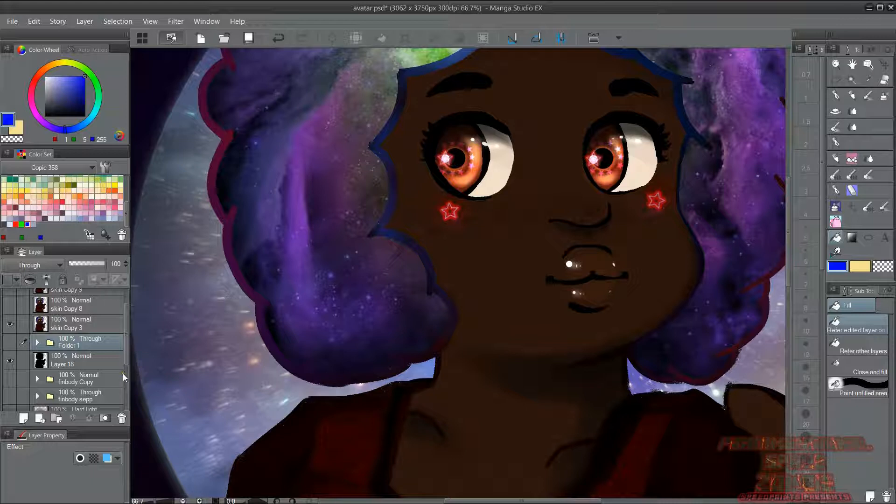
{"action": "left_click", "coordinate": [10, 342]}
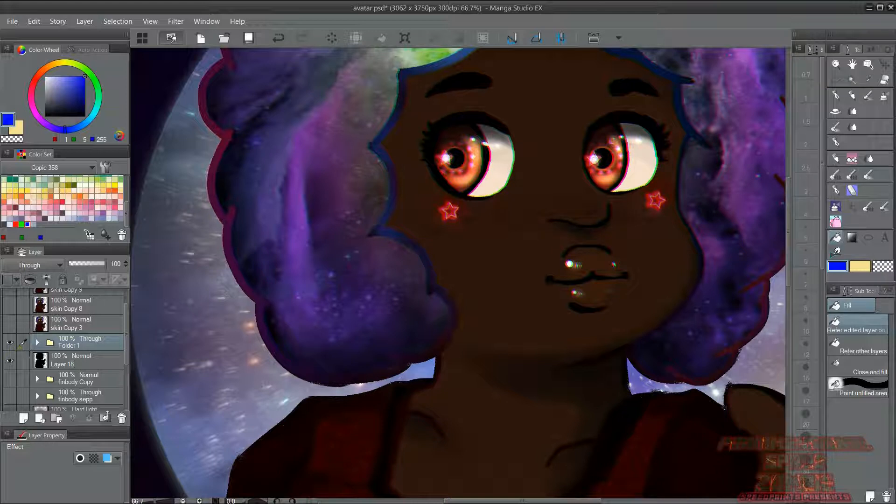
- Inspect the colour fringes around the eyes up close, switching between Folder 1 and the untinted skin Copy 3
{"action": "left_click", "coordinate": [199, 500]}
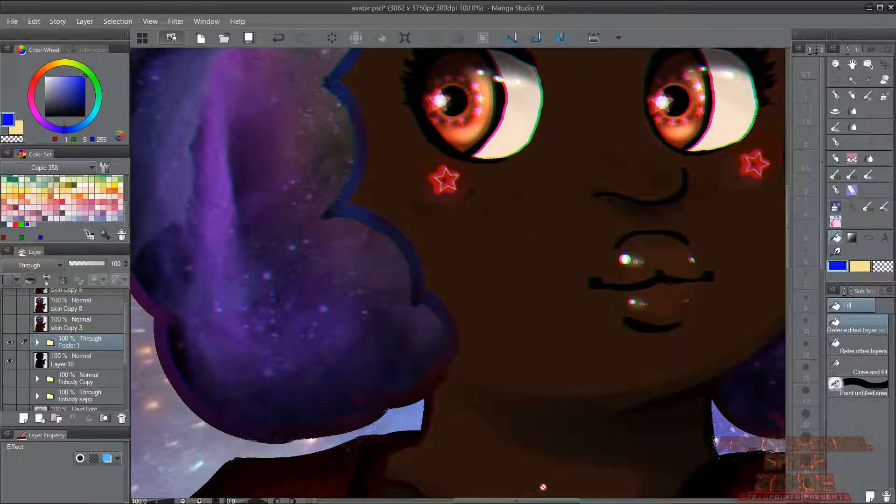
{"action": "left_click_drag", "start_coordinate": [545, 501], "coordinate": [581, 502]}
{"action": "left_click_drag", "start_coordinate": [788, 209], "coordinate": [788, 183]}
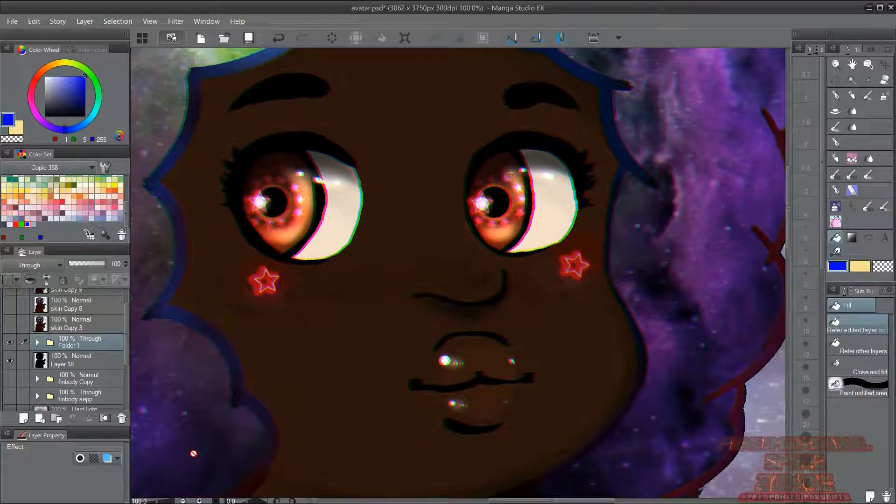
{"action": "left_click", "coordinate": [200, 500]}
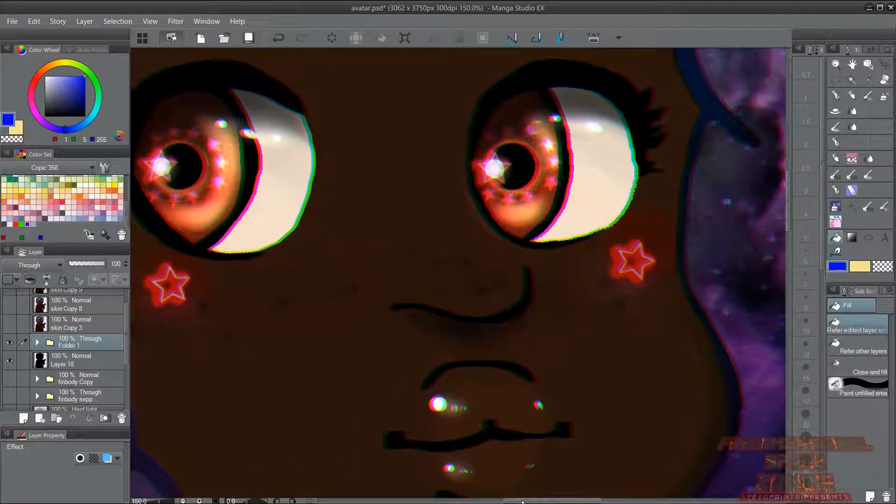
{"action": "left_click_drag", "start_coordinate": [523, 501], "coordinate": [504, 501]}
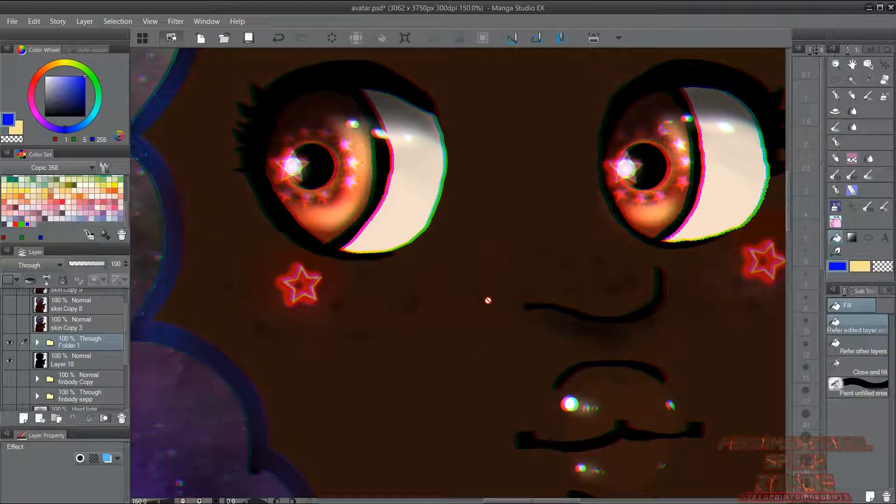
{"action": "left_click", "coordinate": [10, 343]}
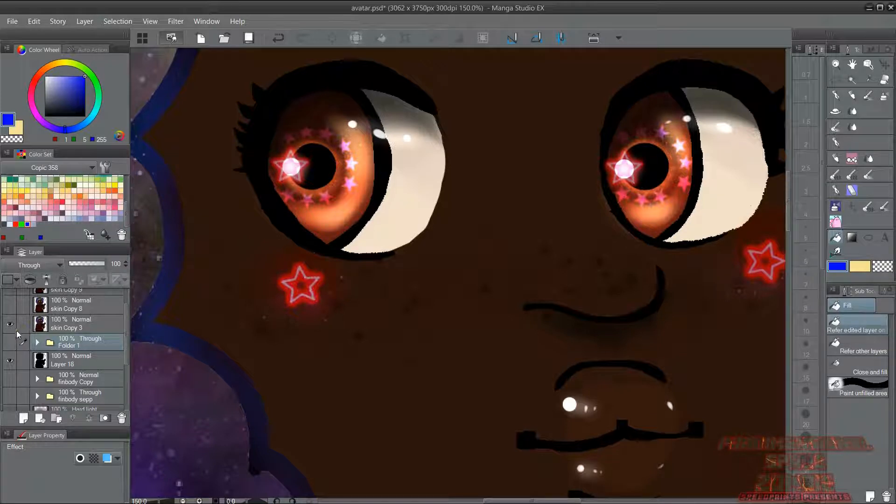
{"action": "left_click", "coordinate": [10, 342]}
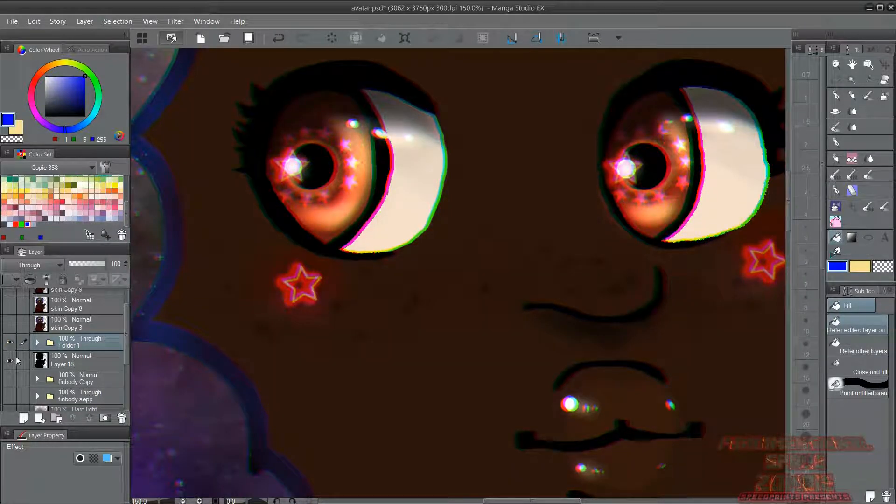
- Examine the chromatic aberration effect on the whole character from head to shirt
{"action": "left_click", "coordinate": [183, 499]}
{"action": "left_click", "coordinate": [184, 500]}
{"action": "left_click", "coordinate": [183, 499]}
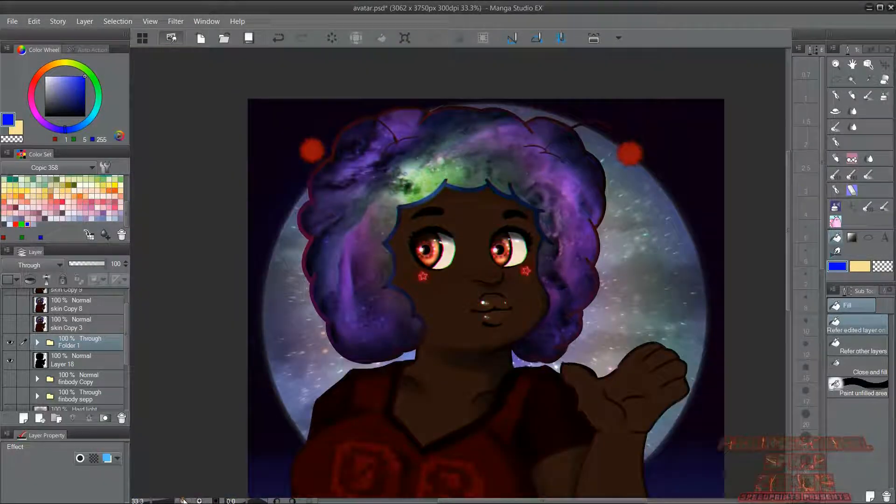
{"action": "left_click_drag", "start_coordinate": [787, 198], "coordinate": [787, 211]}
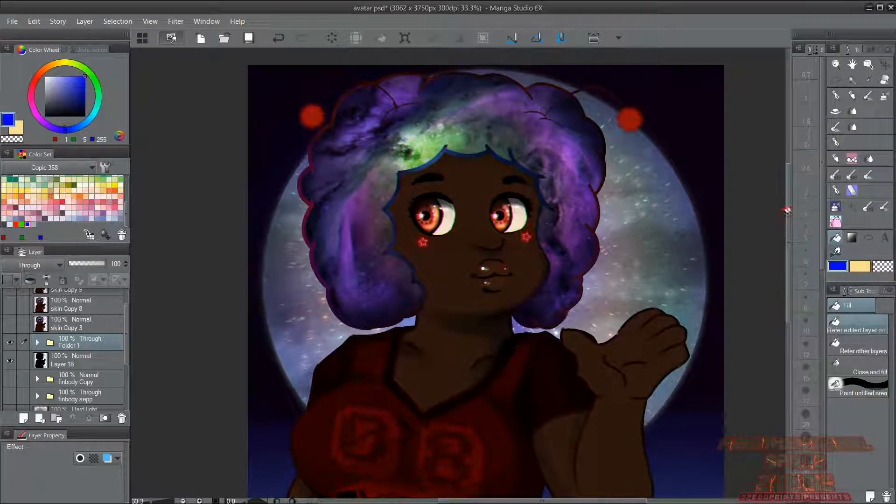
{"action": "left_click", "coordinate": [183, 499]}
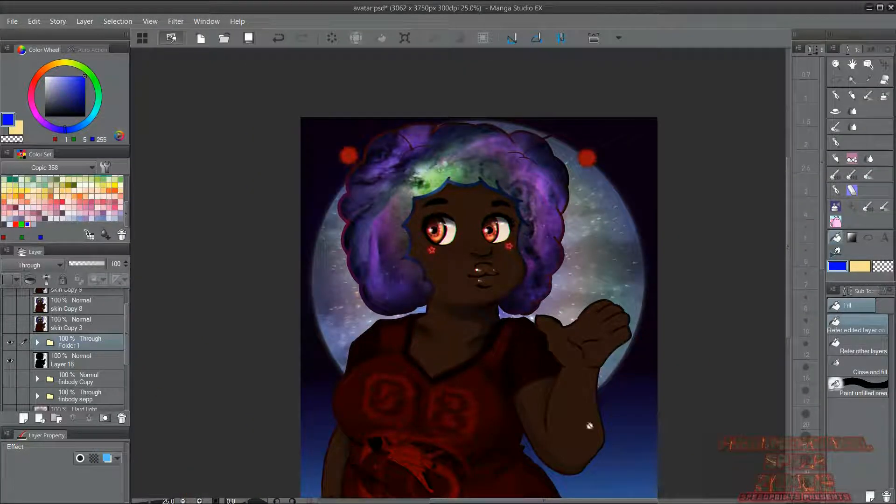
{"action": "left_click_drag", "start_coordinate": [789, 282], "coordinate": [792, 308]}
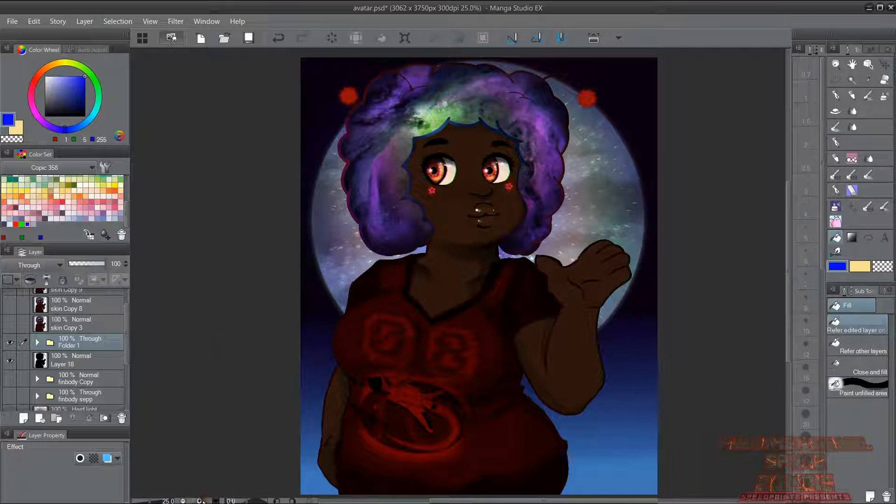
- Review the finished chromatic aberration on the character at magnifications between 25% and 50%, comparing the whole figure with closer views of face and shirt
{"action": "left_click", "coordinate": [199, 501]}
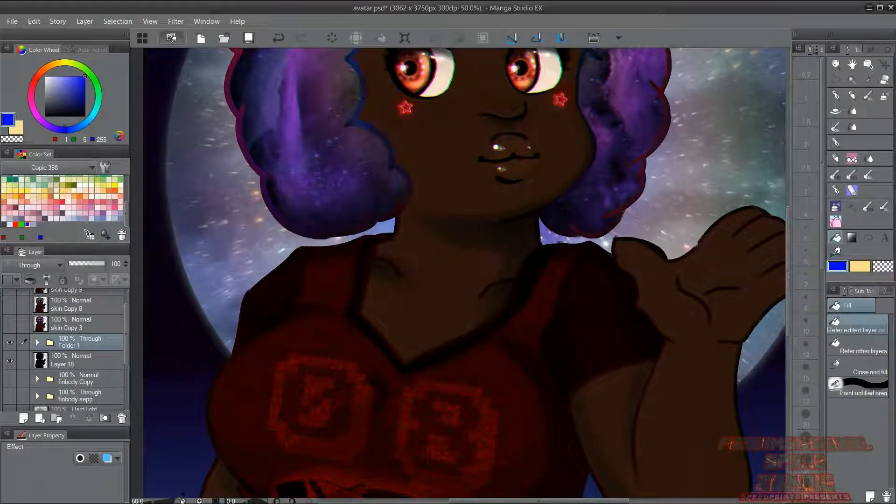
{"action": "left_click", "coordinate": [183, 501]}
{"action": "left_click", "coordinate": [183, 501]}
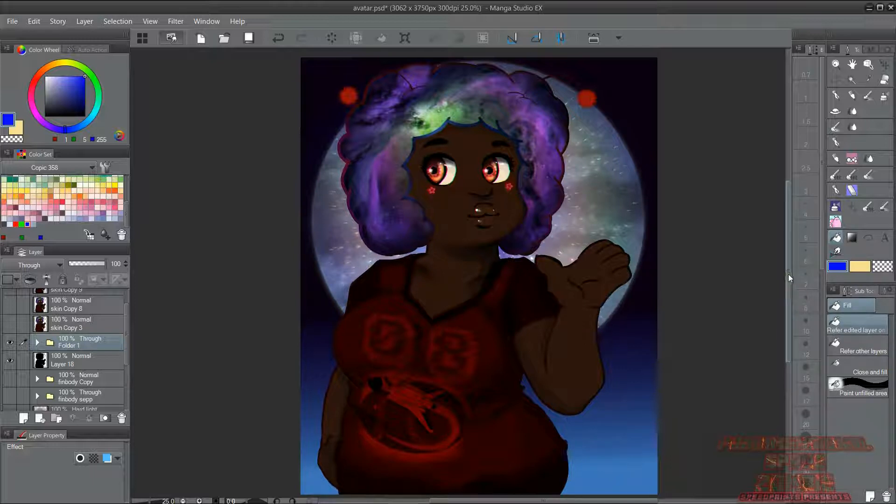
{"action": "left_click_drag", "start_coordinate": [787, 276], "coordinate": [788, 276]}
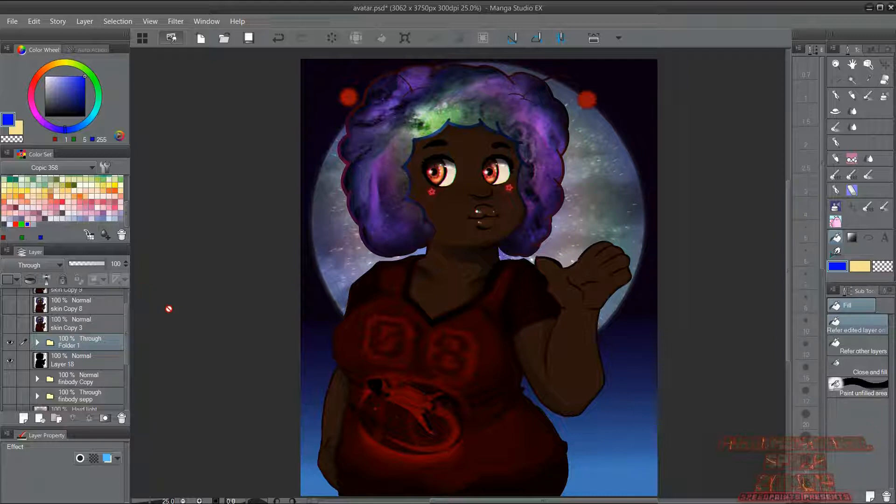
{"action": "left_click_drag", "start_coordinate": [126, 317], "coordinate": [127, 302]}
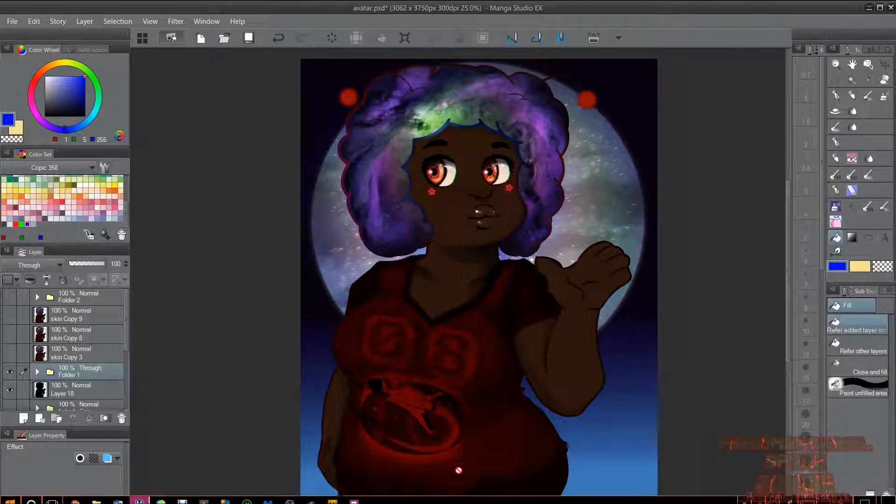
{"action": "left_click_drag", "start_coordinate": [452, 502], "coordinate": [468, 502]}
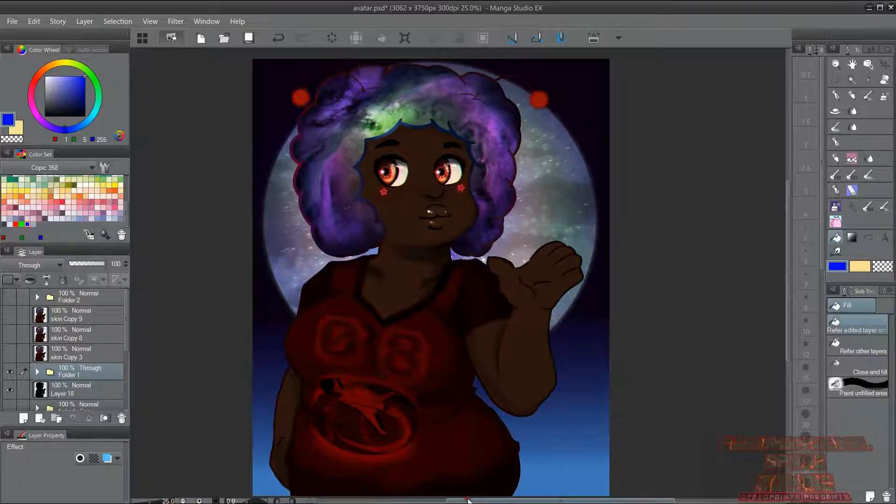
{"action": "left_click", "coordinate": [200, 501]}
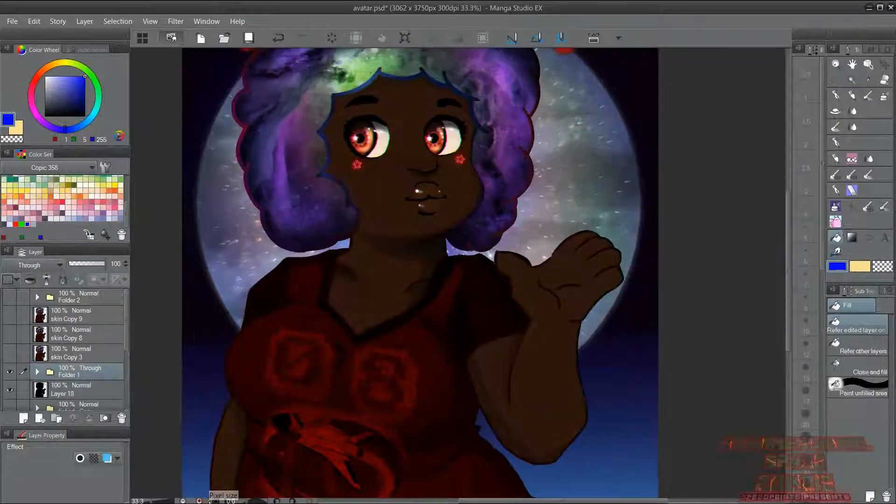
{"action": "left_click", "coordinate": [183, 501]}
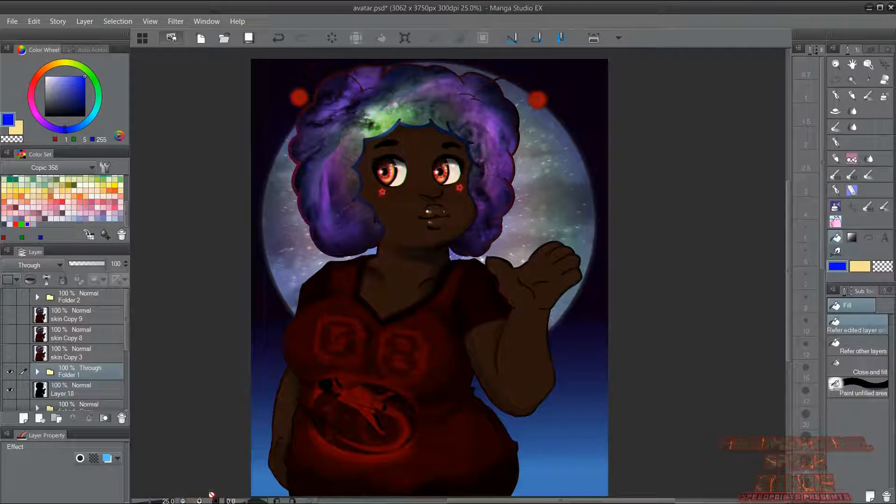
{"action": "left_click", "coordinate": [199, 501]}
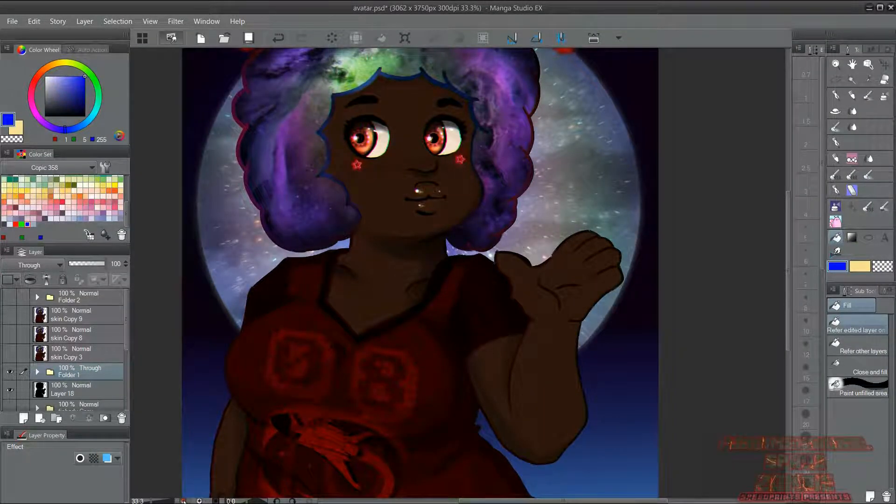
{"action": "left_click", "coordinate": [183, 501]}
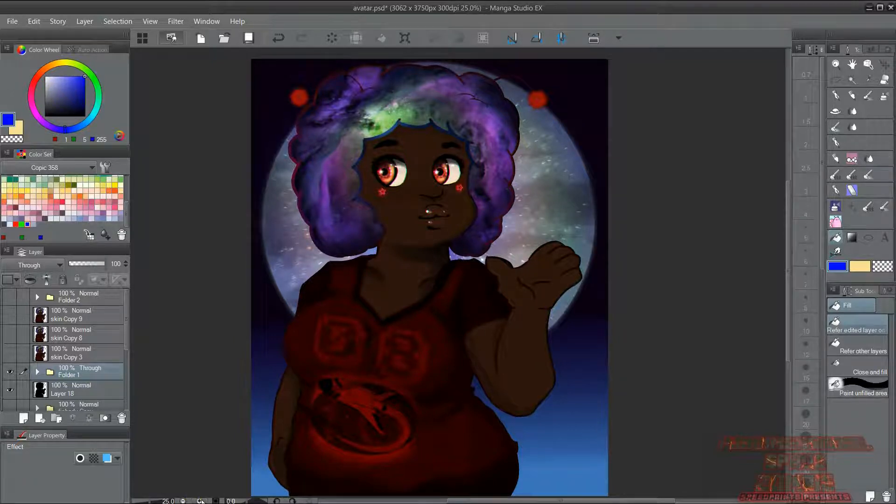
{"action": "left_click", "coordinate": [201, 501]}
{"action": "left_click", "coordinate": [183, 501]}
{"action": "mouse_move", "coordinate": [265, 495]}
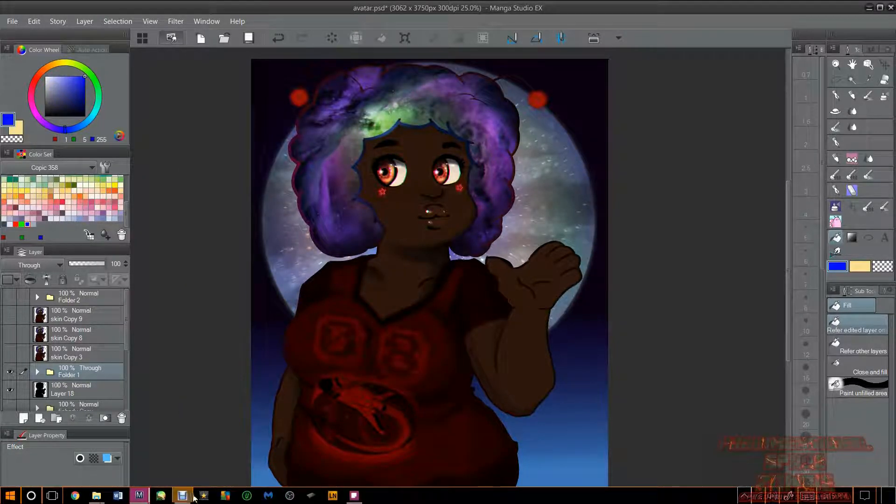